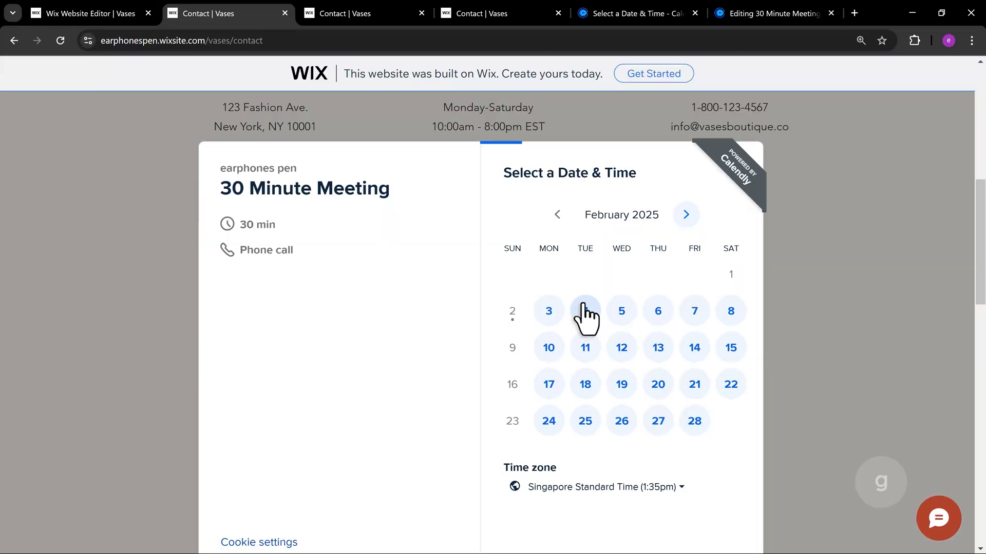
- Select Friday, February 7 in the Calendly popup calendar to list its available time slots
{"action": "left_click", "coordinate": [694, 311]}
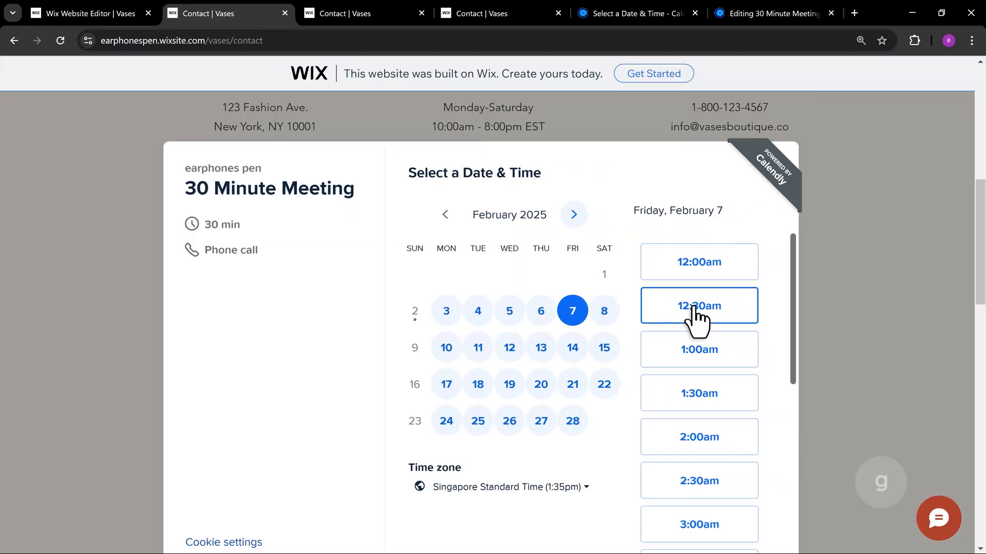
{"action": "scroll", "coordinate": [694, 313], "scroll_direction": "down", "scroll_amount": 5}
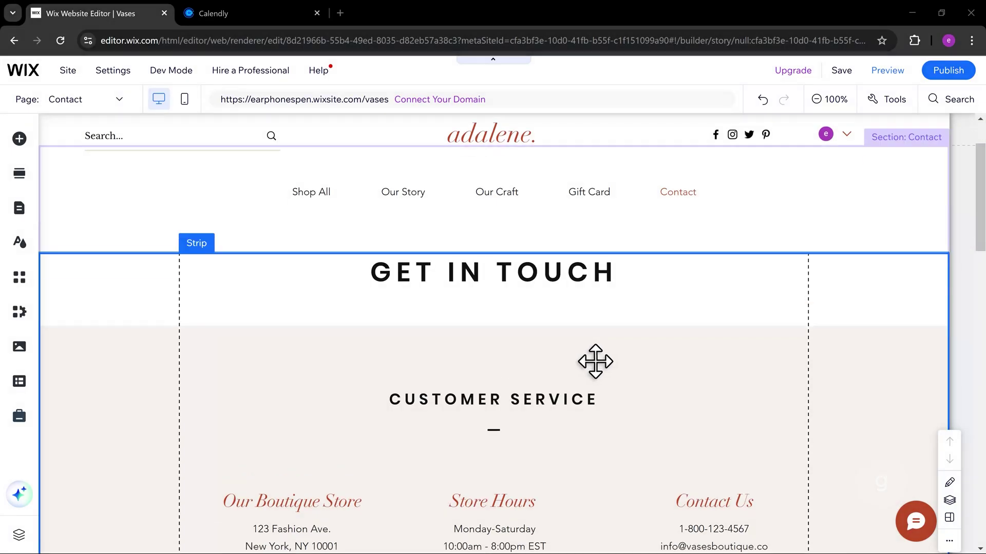
{"action": "scroll", "coordinate": [598, 361], "scroll_direction": "down", "scroll_amount": 8}
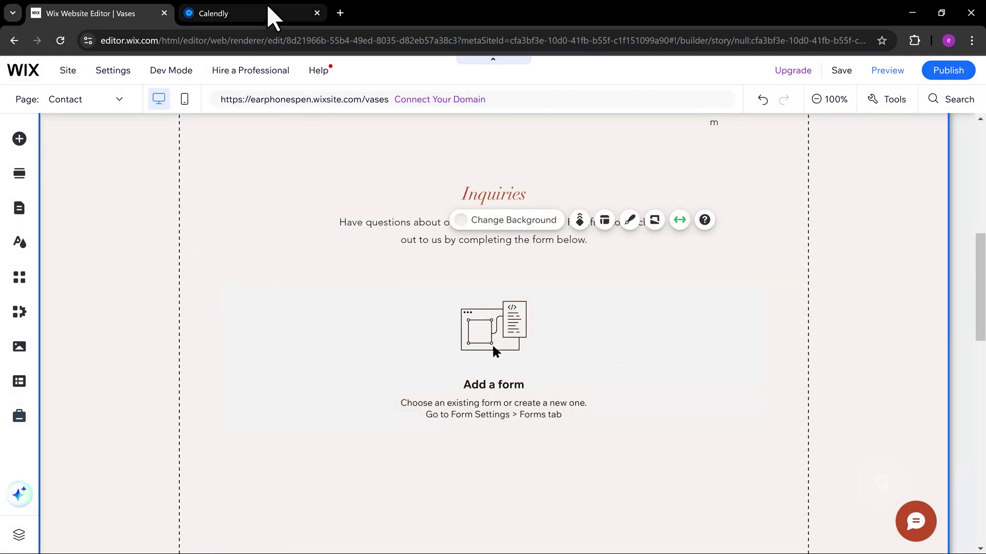
- Copy the 30 Minute Meeting's Calendly scheduling link from its share options
{"action": "left_click", "coordinate": [274, 21]}
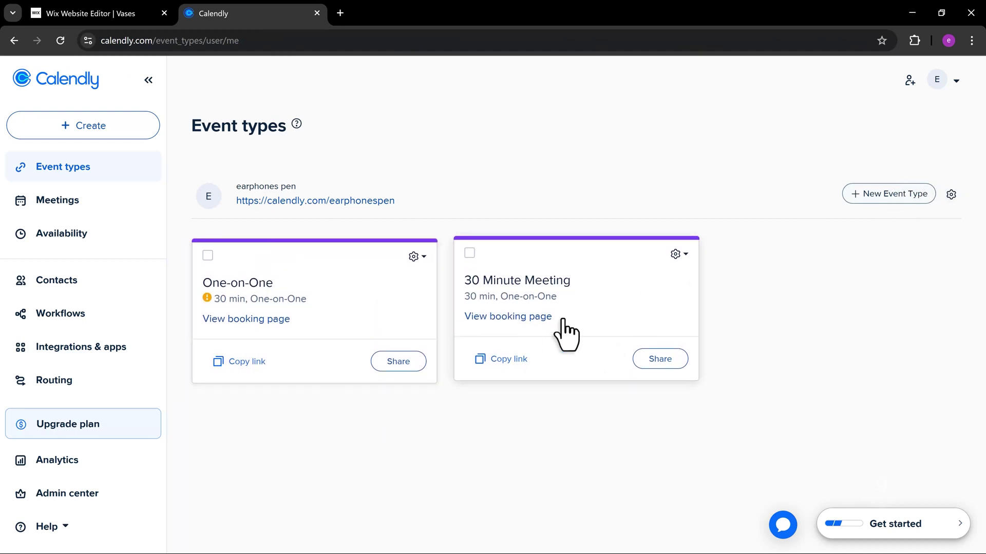
{"action": "left_click", "coordinate": [950, 194]}
{"action": "left_click", "coordinate": [916, 251]}
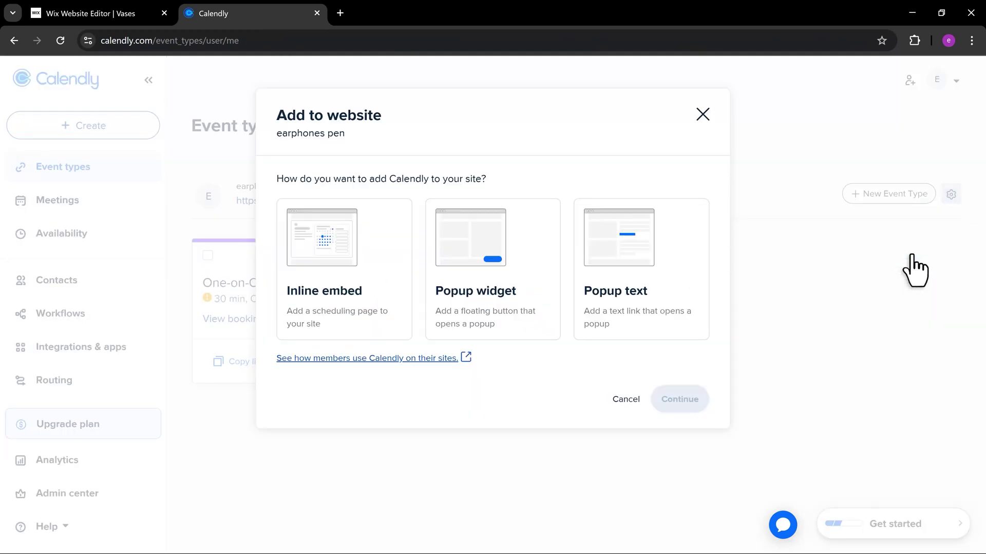
{"action": "left_click", "coordinate": [703, 114]}
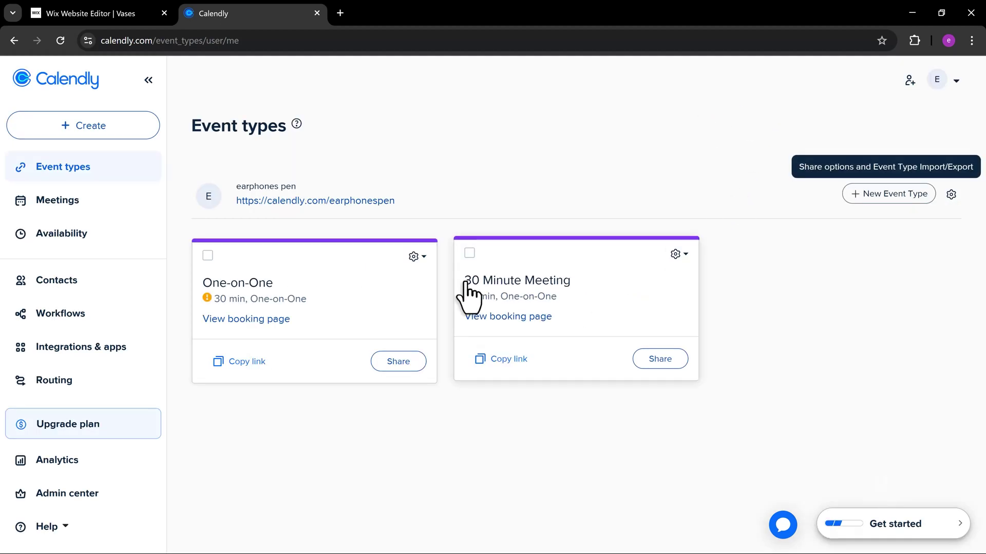
{"action": "left_click", "coordinate": [608, 311]}
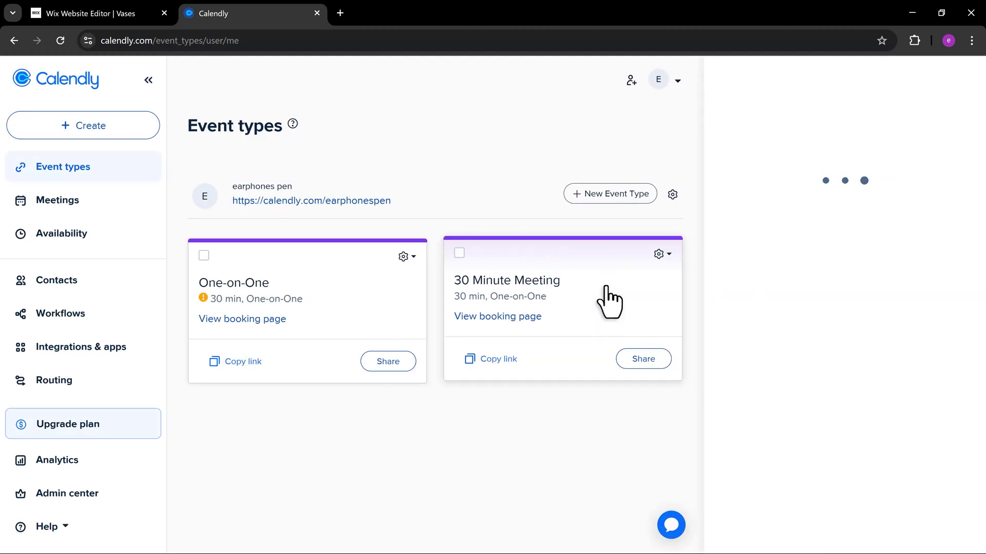
{"action": "left_click", "coordinate": [643, 359]}
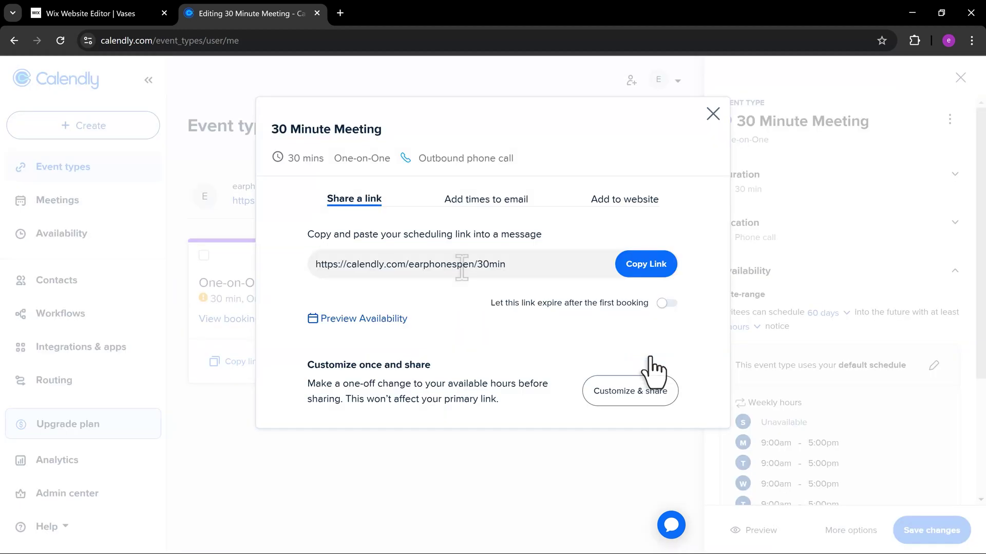
{"action": "left_click", "coordinate": [658, 274]}
- Add the first themed button below the Inquiries text on the Contact page
{"action": "left_click", "coordinate": [83, 21]}
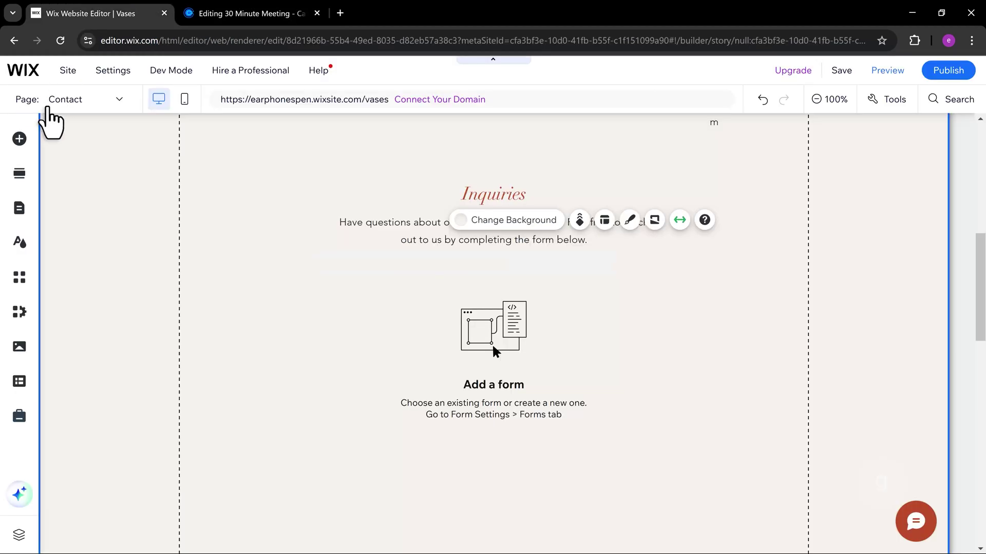
{"action": "left_click", "coordinate": [23, 146]}
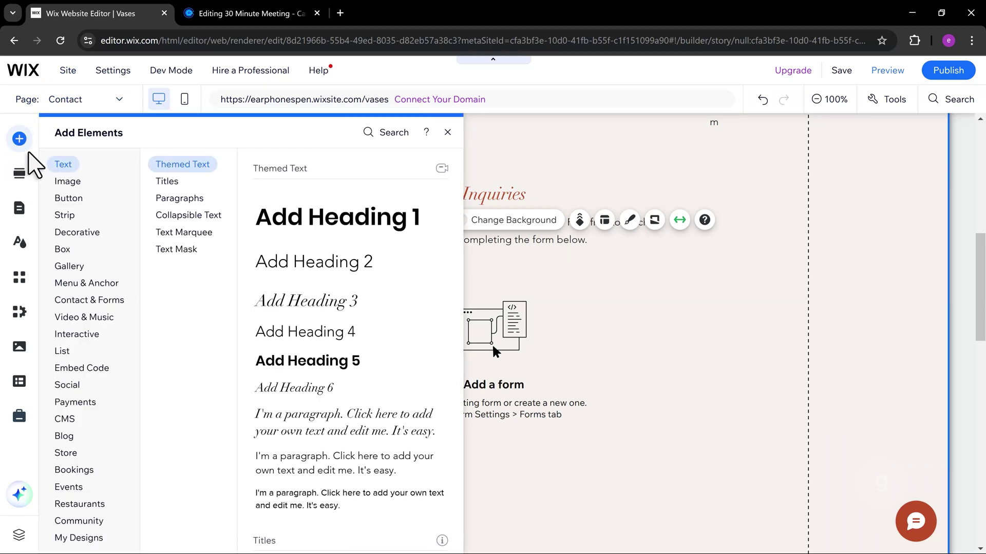
{"action": "left_click", "coordinate": [68, 198]}
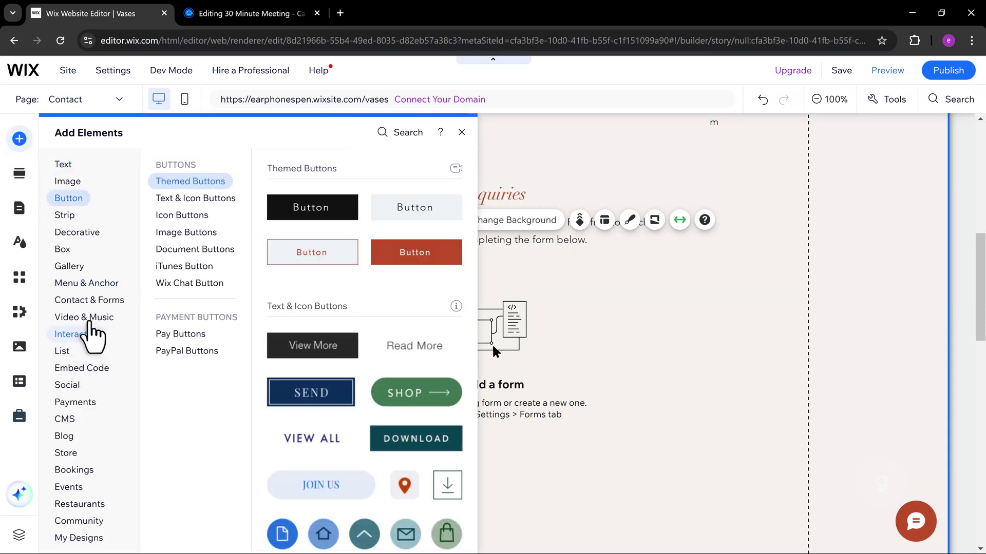
{"action": "left_click", "coordinate": [94, 318]}
{"action": "left_click", "coordinate": [76, 267]}
{"action": "left_click", "coordinate": [74, 198]}
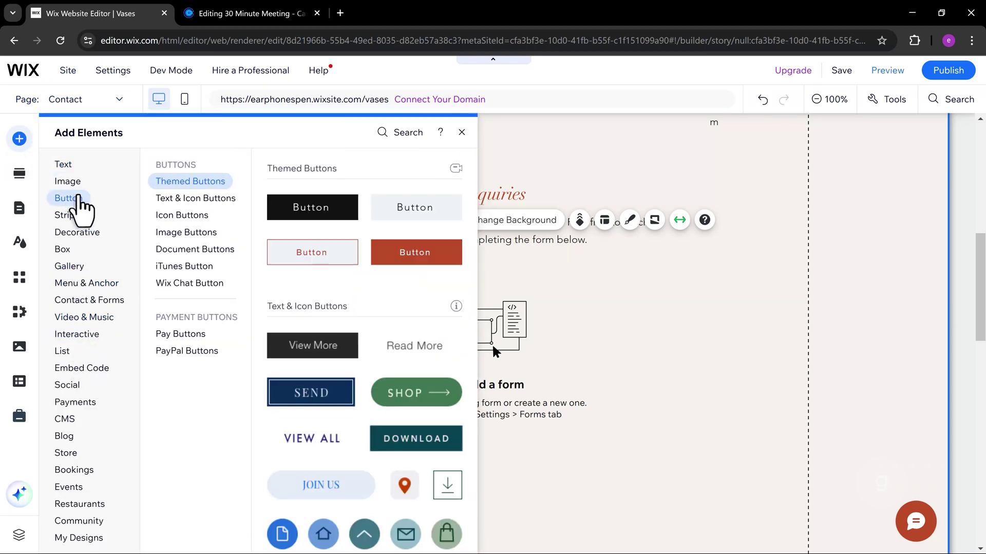
{"action": "left_click", "coordinate": [326, 226]}
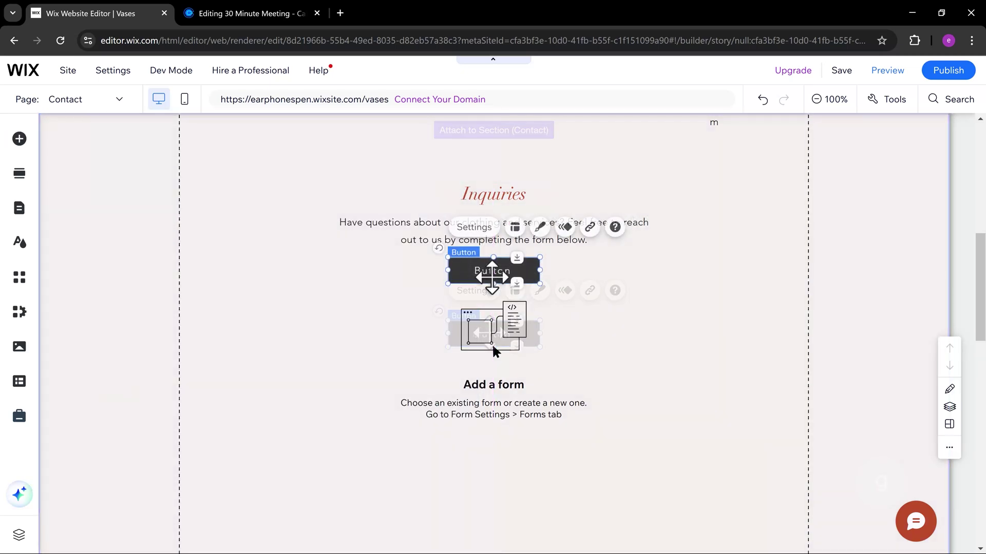
- Label the button 'Schedule a meeting' and link it to the copied Calendly web address
{"action": "double_click", "coordinate": [489, 273]}
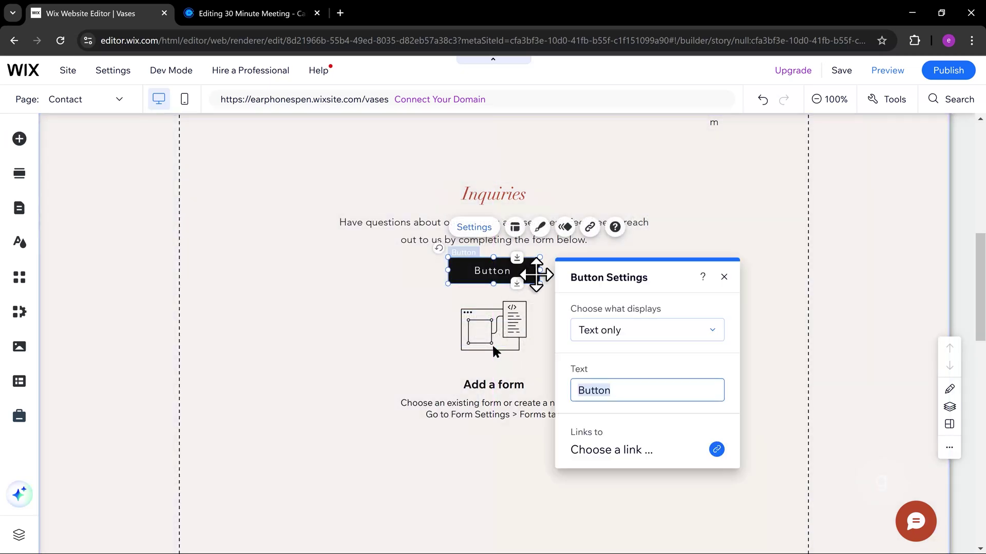
{"action": "type", "text": "Schedule a meeting"}
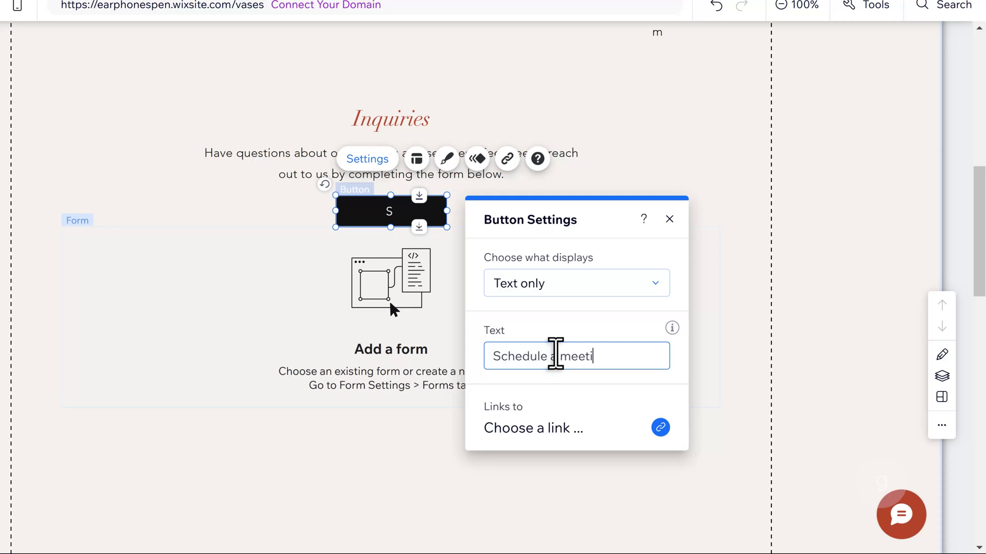
{"action": "left_click", "coordinate": [657, 431]}
{"action": "left_click", "coordinate": [262, 200]}
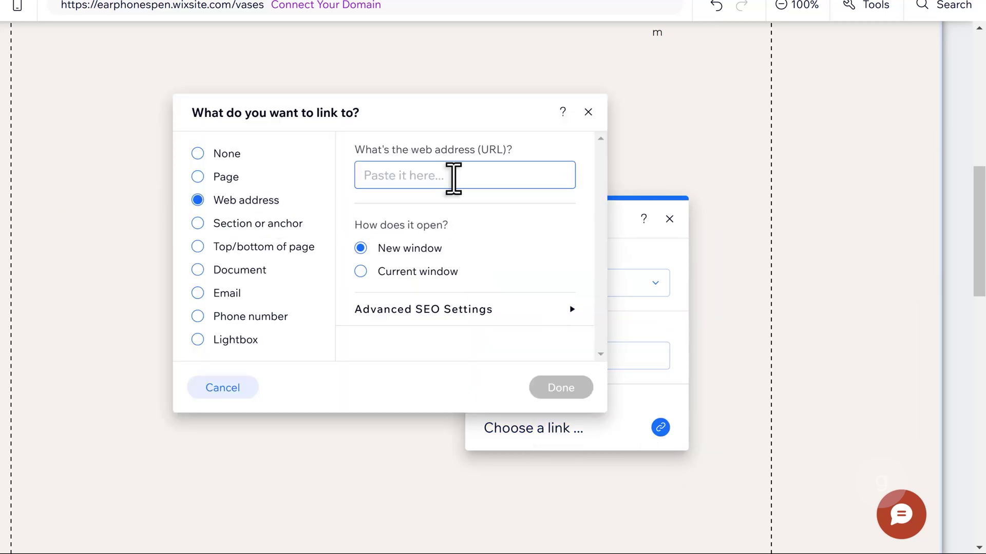
{"action": "key", "text": "ctrl+v"}
{"action": "left_click", "coordinate": [560, 394]}
{"action": "left_click", "coordinate": [668, 219]}
- Delete the empty 'Add a form' placeholder and save the site
{"action": "left_click", "coordinate": [578, 233]}
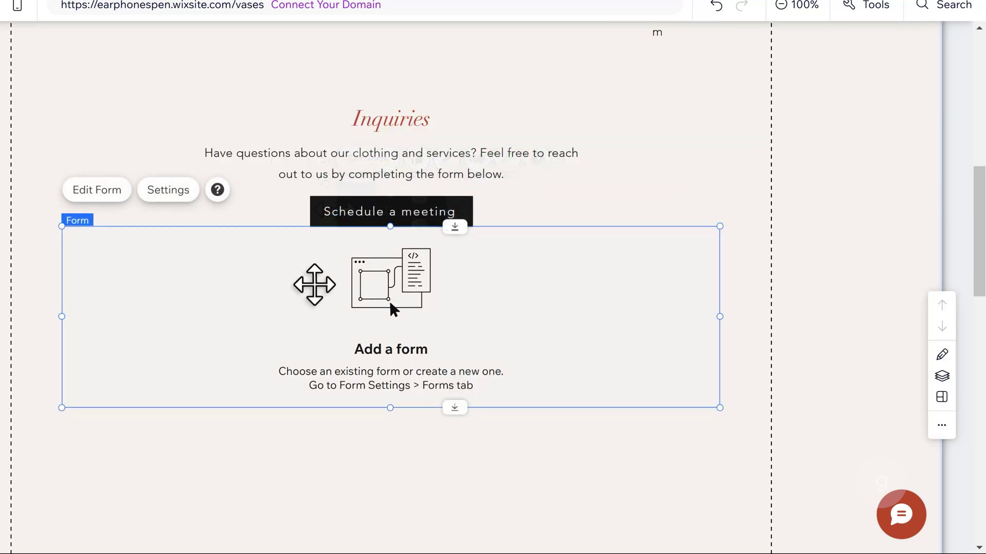
{"action": "key", "text": "Delete"}
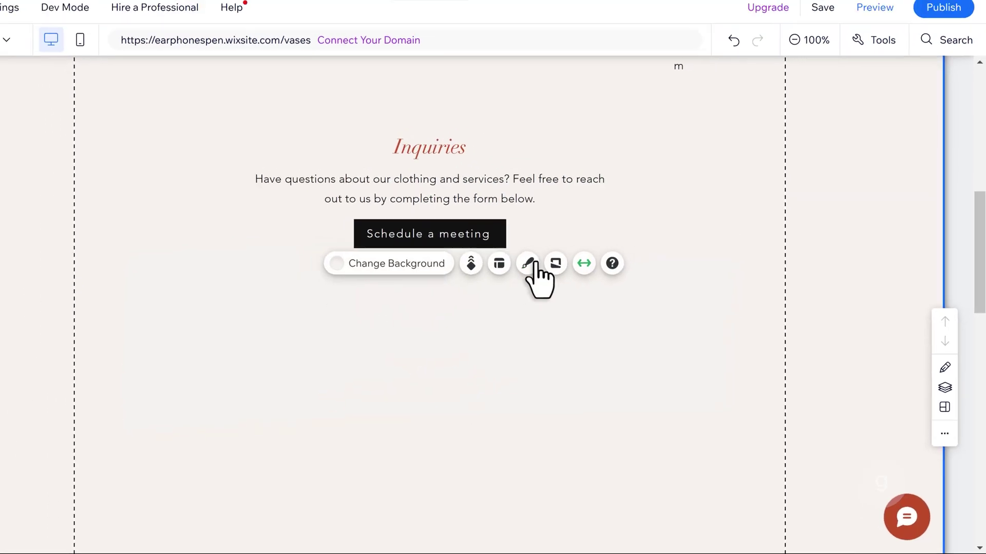
{"action": "left_click", "coordinate": [825, 14]}
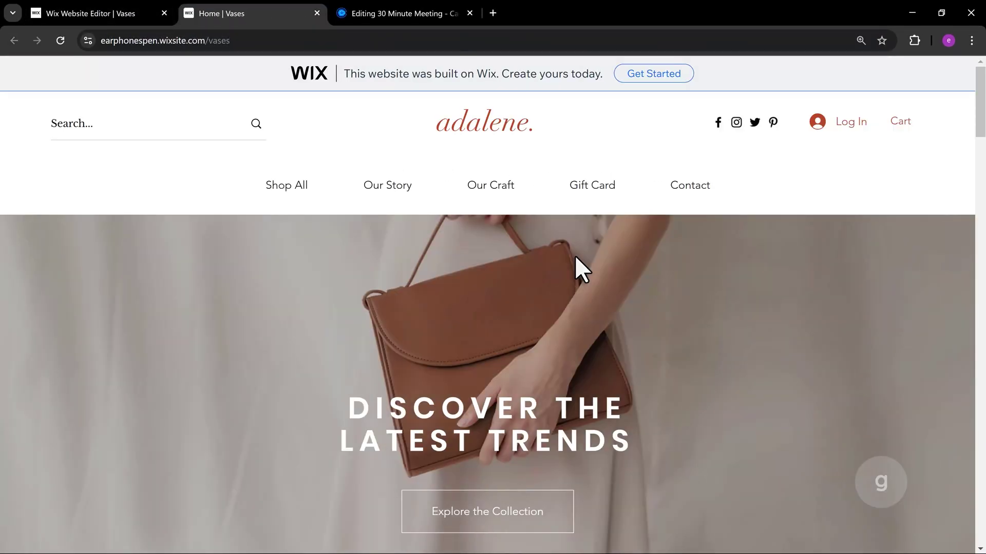
- Open the live site's Contact page and scroll down to the Inquiries section
{"action": "left_click", "coordinate": [693, 194]}
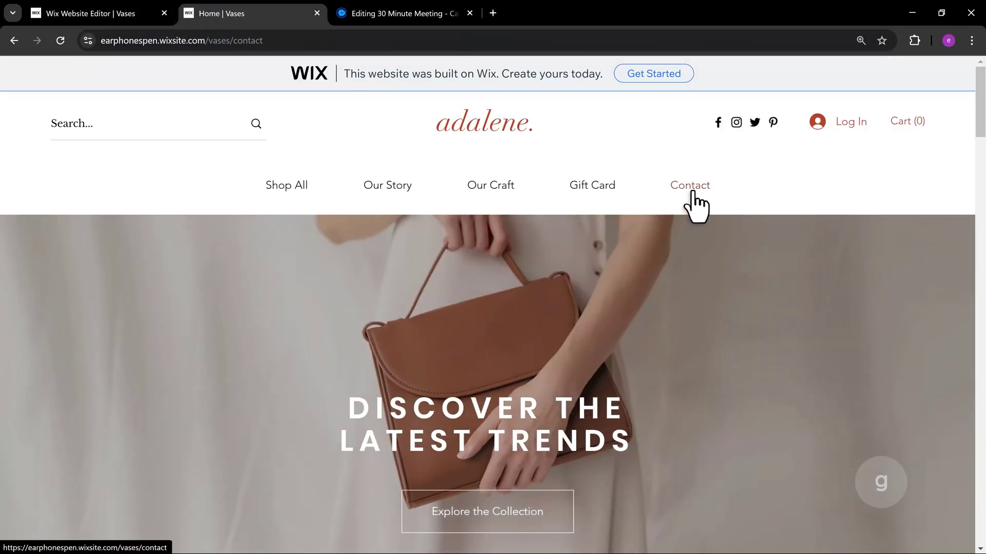
{"action": "scroll", "coordinate": [662, 239], "scroll_direction": "down", "scroll_amount": 6}
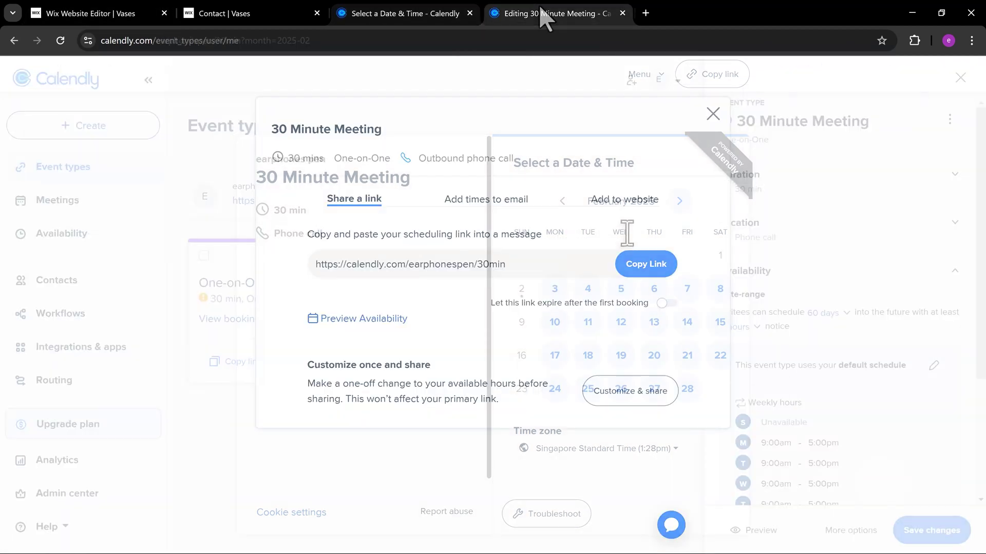
- Generate the 30 Minute Meeting inline embed code with default settings and colours, and copy it
{"action": "left_click", "coordinate": [624, 201]}
{"action": "left_click", "coordinate": [478, 232]}
{"action": "left_click", "coordinate": [659, 509]}
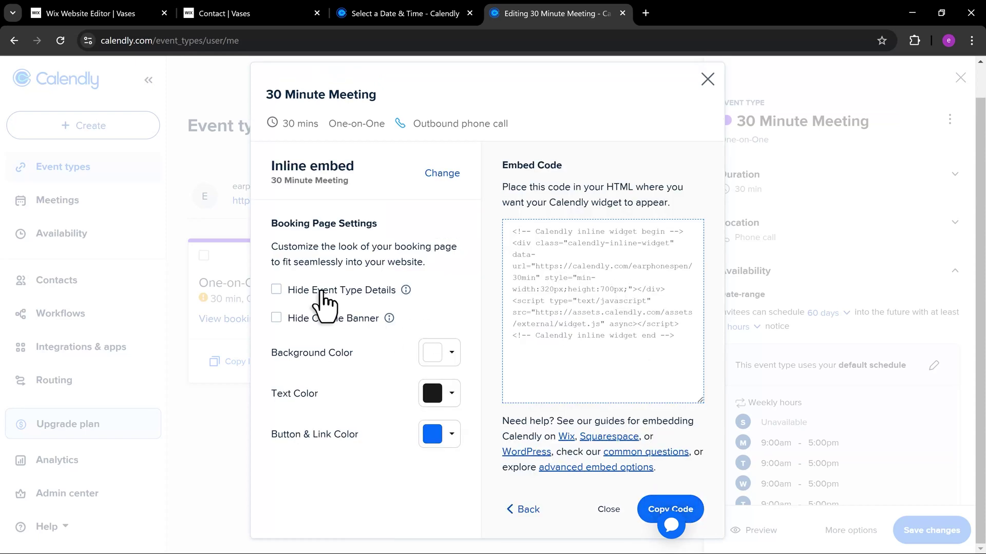
{"action": "left_click", "coordinate": [322, 291]}
{"action": "left_click", "coordinate": [323, 293]}
{"action": "double_click", "coordinate": [315, 318]}
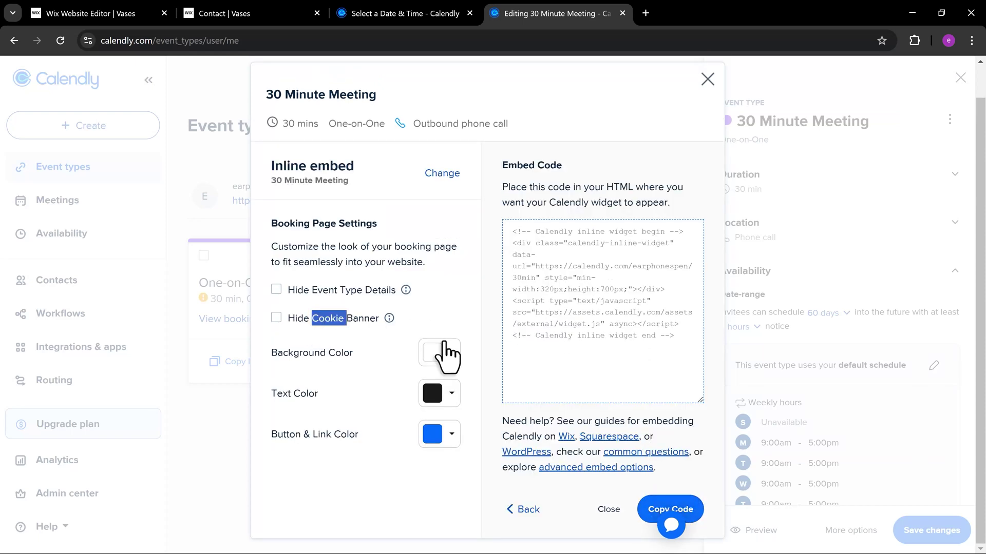
{"action": "left_click", "coordinate": [453, 358]}
{"action": "left_click", "coordinate": [457, 359]}
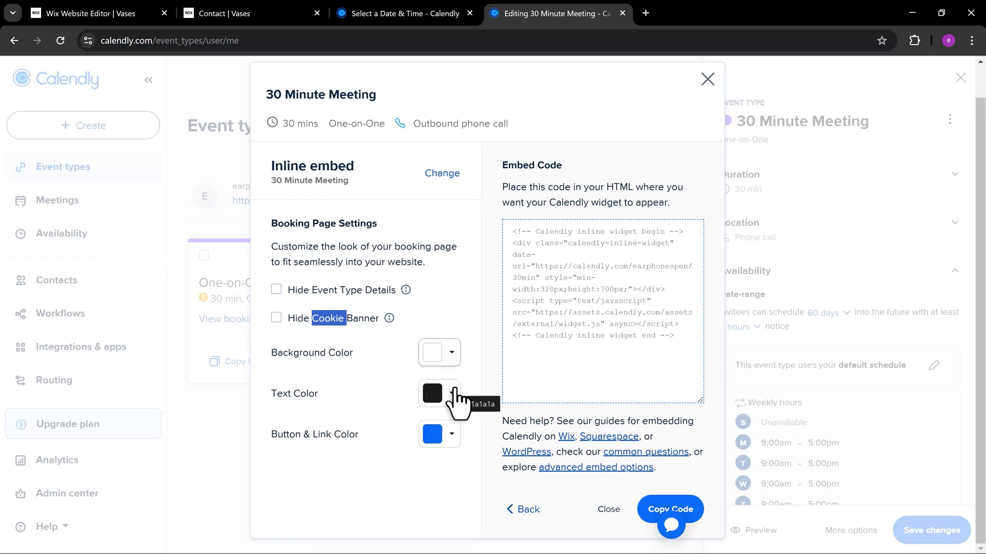
{"action": "left_click", "coordinate": [451, 436]}
{"action": "left_click", "coordinate": [451, 439]}
{"action": "left_click", "coordinate": [599, 290]}
{"action": "key", "text": "ctrl+c"}
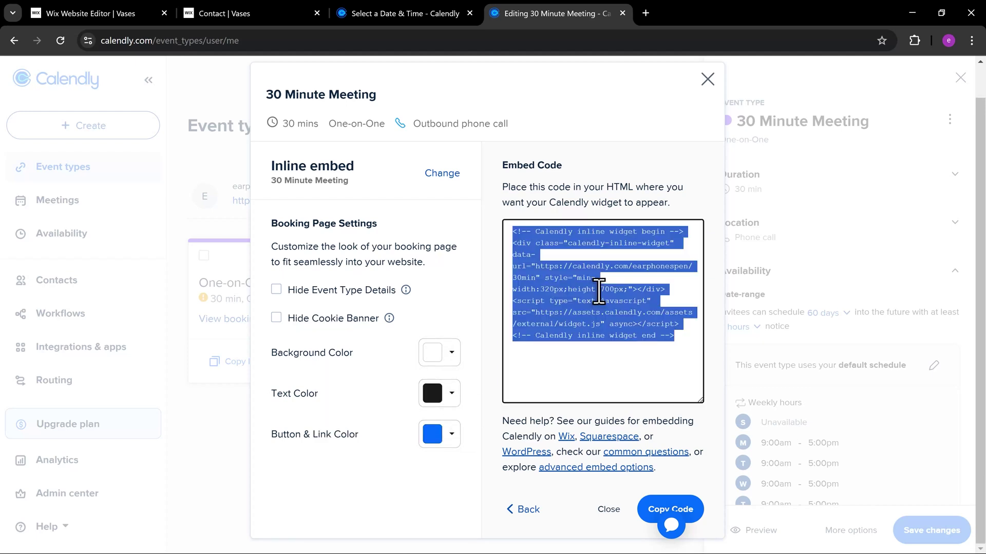
{"action": "left_click", "coordinate": [669, 507]}
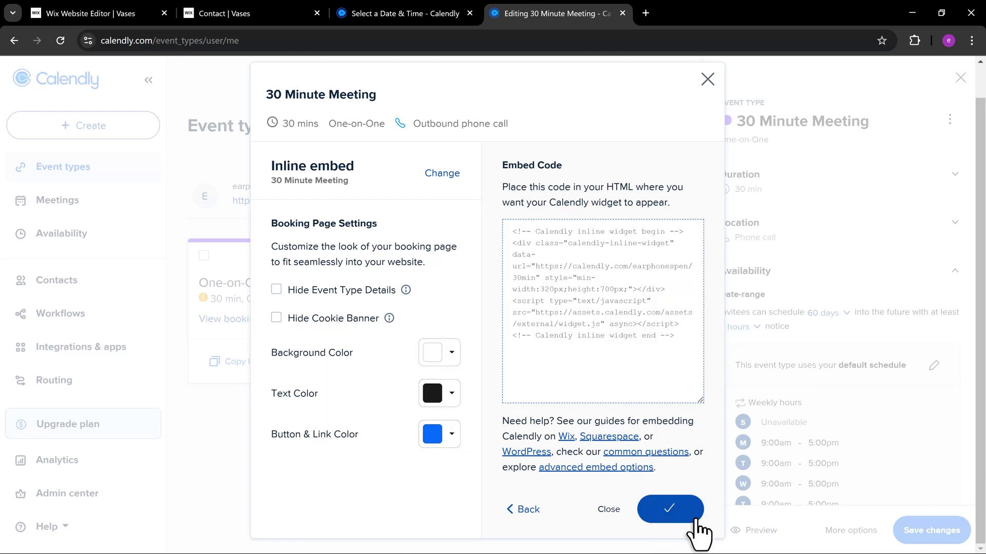
{"action": "left_click", "coordinate": [134, 11]}
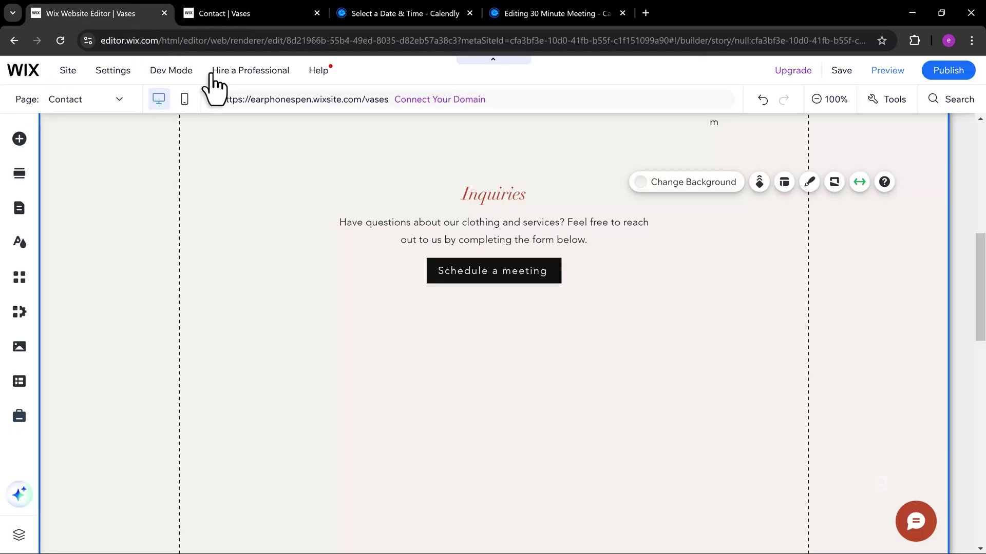
{"action": "left_click", "coordinate": [24, 153]}
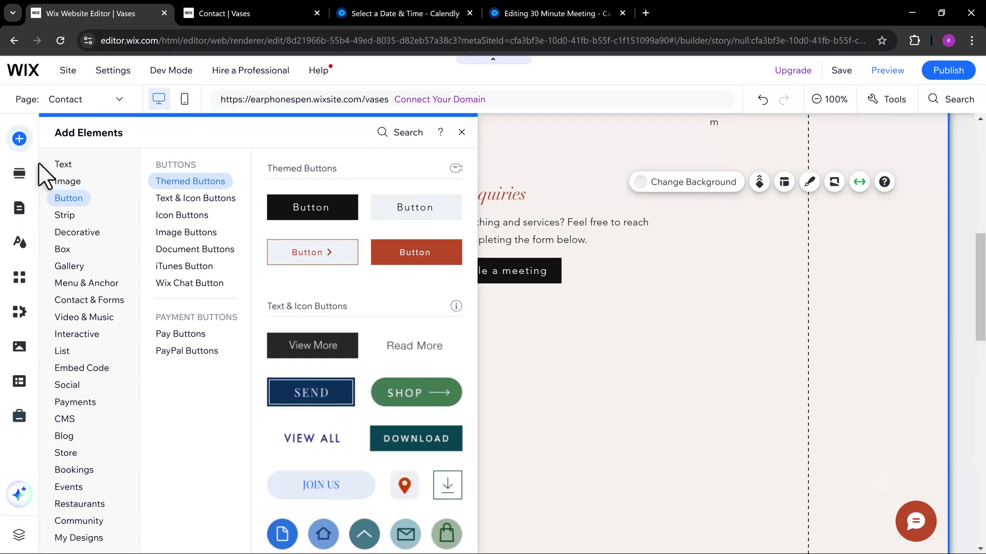
{"action": "mouse_move", "coordinate": [76, 372]}
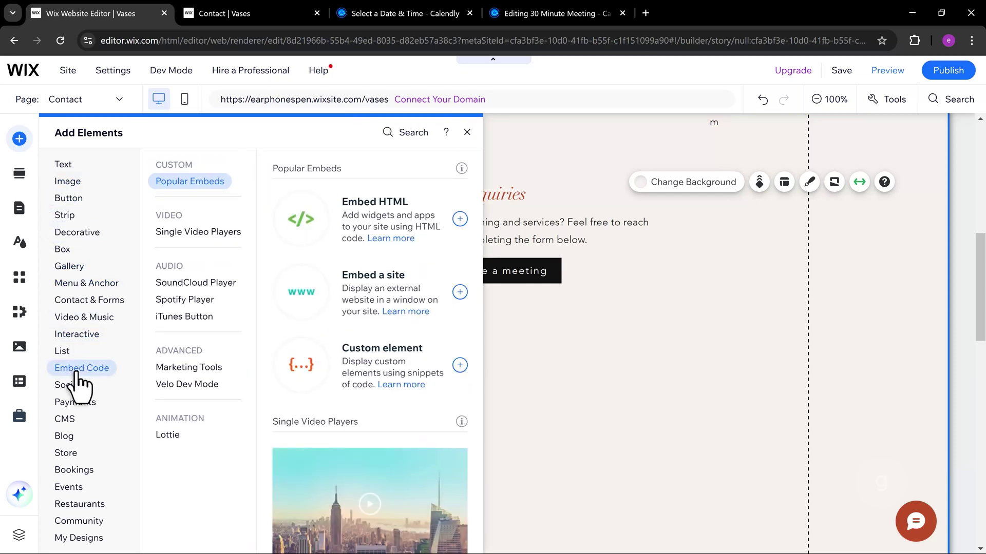
{"action": "left_click", "coordinate": [459, 220]}
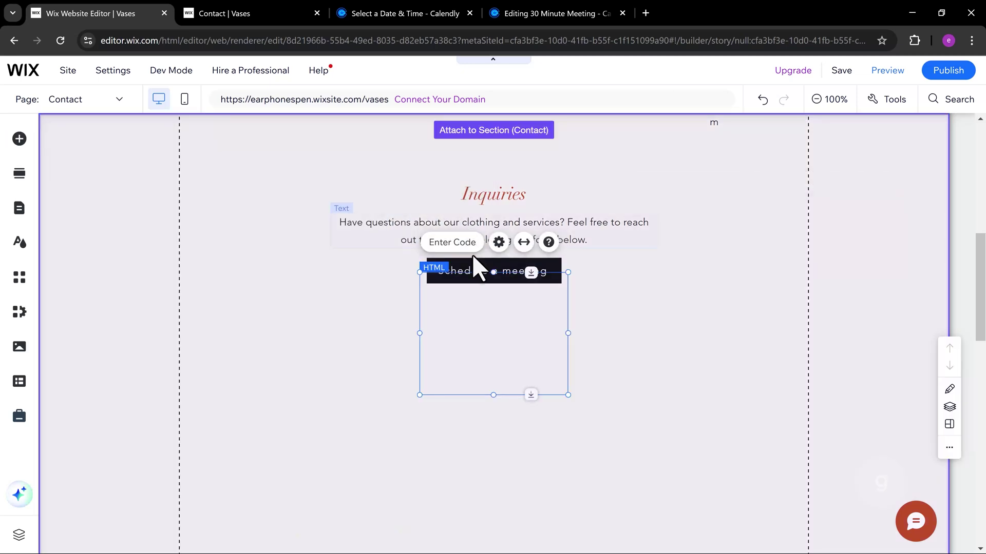
{"action": "left_click_drag", "start_coordinate": [485, 300], "coordinate": [377, 347]}
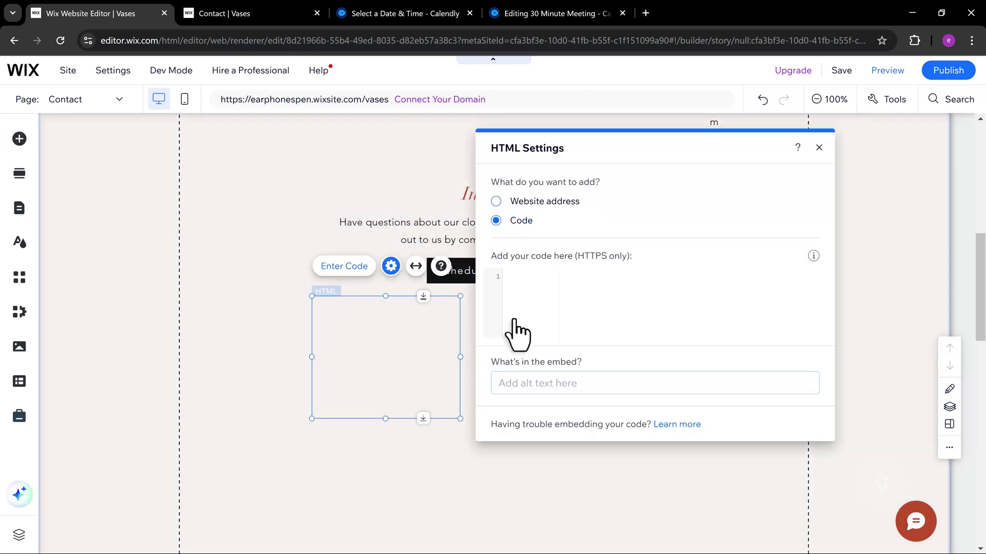
{"action": "left_click", "coordinate": [536, 313]}
{"action": "right_click", "coordinate": [551, 285]}
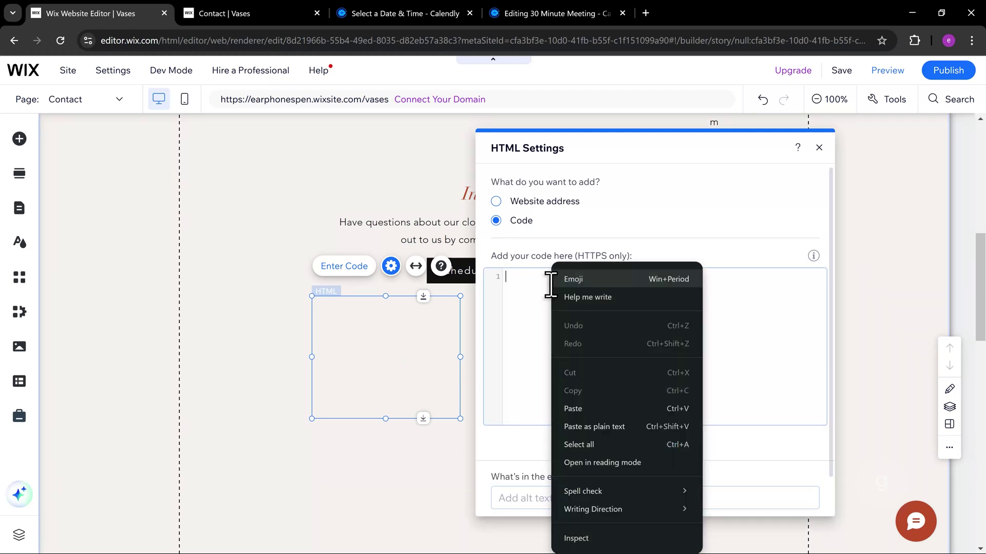
{"action": "left_click", "coordinate": [565, 406]}
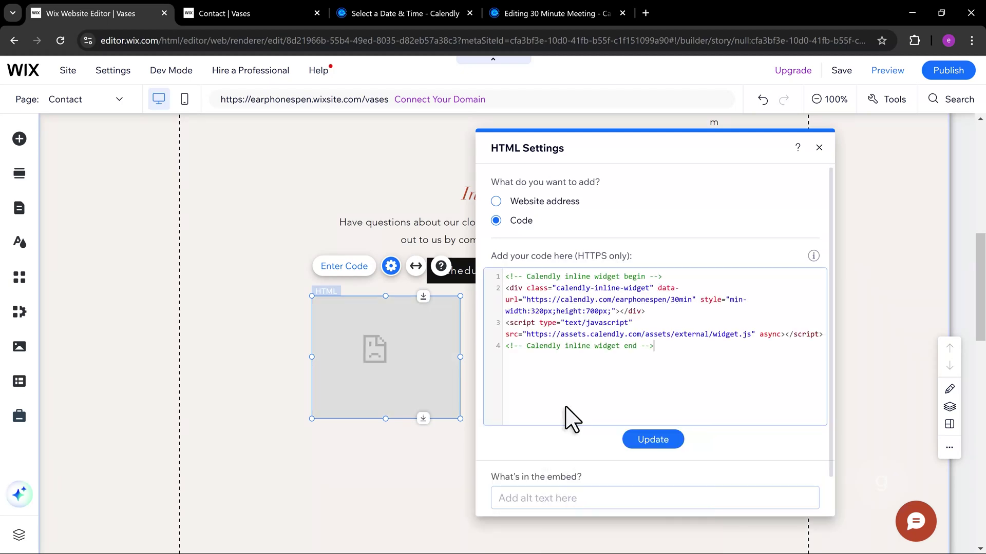
{"action": "left_click", "coordinate": [653, 440]}
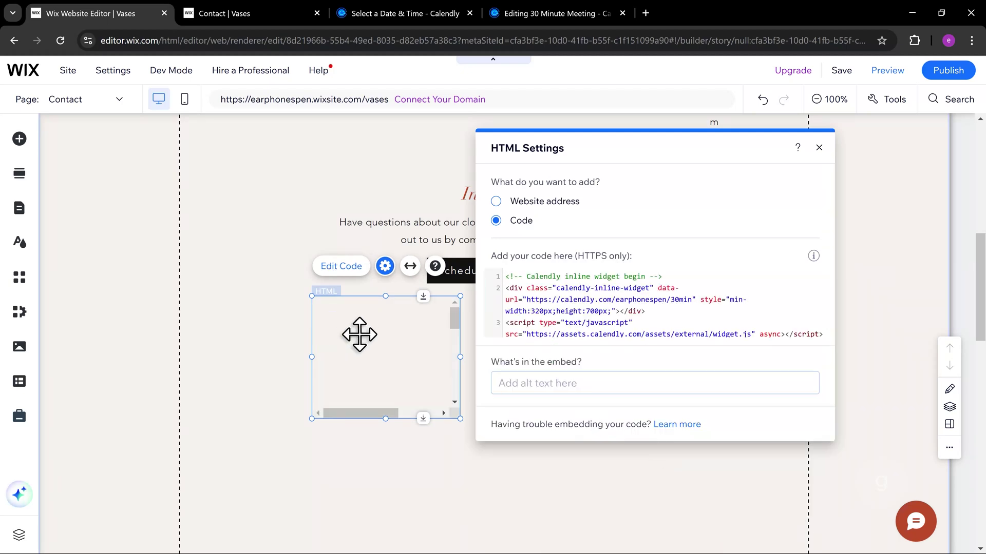
{"action": "left_click", "coordinate": [818, 148]}
{"action": "scroll", "coordinate": [565, 231], "scroll_direction": "down", "scroll_amount": 3}
{"action": "left_click_drag", "start_coordinate": [460, 229], "coordinate": [641, 252]}
{"action": "left_click_drag", "start_coordinate": [471, 294], "coordinate": [467, 409]}
{"action": "scroll", "coordinate": [495, 312], "scroll_direction": "up", "scroll_amount": 3}
{"action": "mouse_move", "coordinate": [577, 214]}
{"action": "left_mouse_down"}
{"action": "mouse_move", "coordinate": [544, 214]}
{"action": "mouse_move", "coordinate": [618, 218]}
{"action": "mouse_move", "coordinate": [594, 205]}
{"action": "left_mouse_up"}
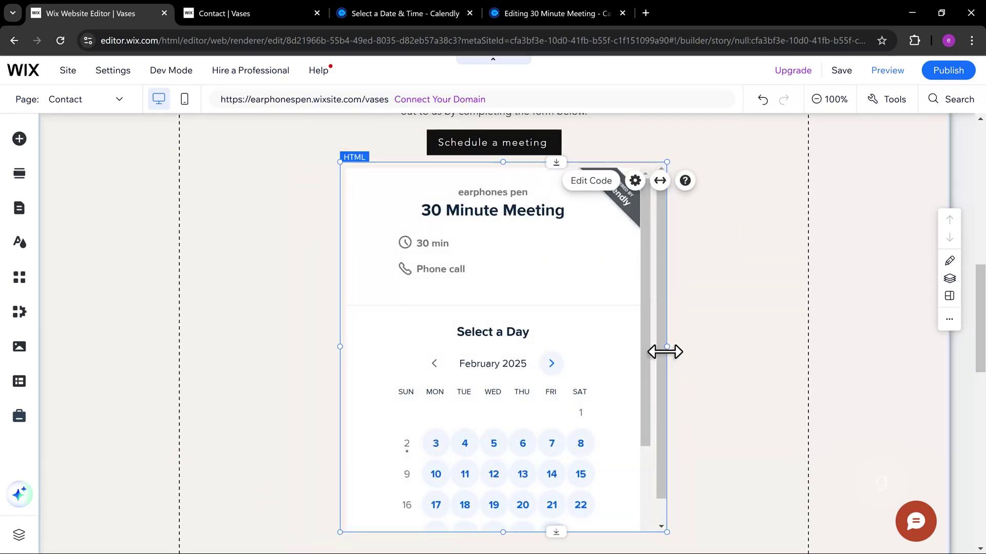
{"action": "left_click_drag", "start_coordinate": [666, 346], "coordinate": [791, 346]}
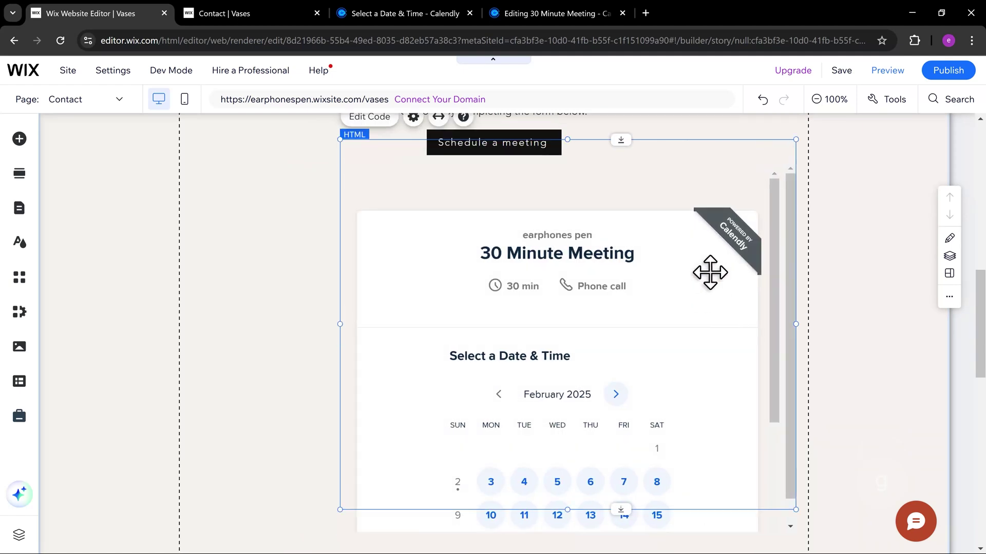
{"action": "scroll", "coordinate": [707, 308], "scroll_direction": "down", "scroll_amount": 4}
{"action": "scroll", "coordinate": [707, 308], "scroll_direction": "up", "scroll_amount": 4}
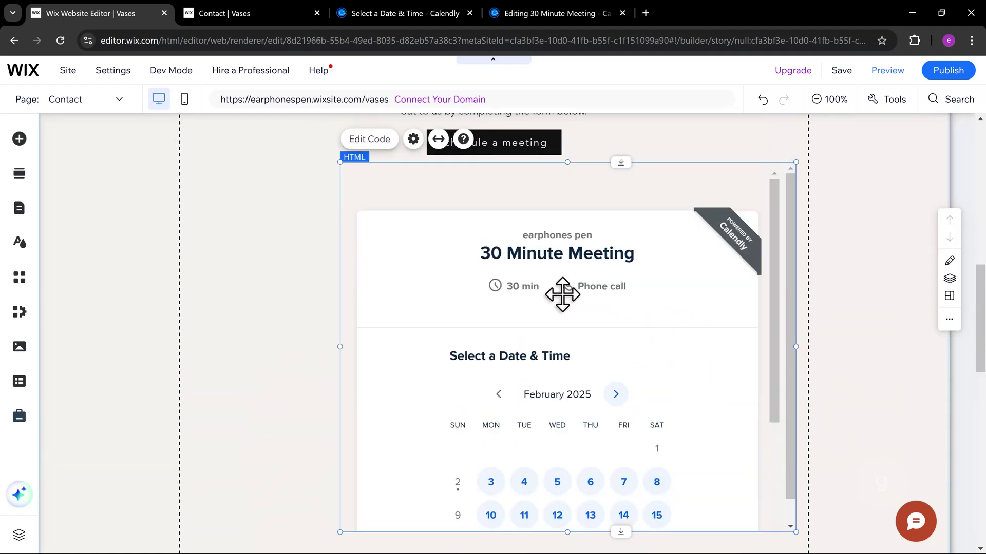
{"action": "key", "text": "Delete"}
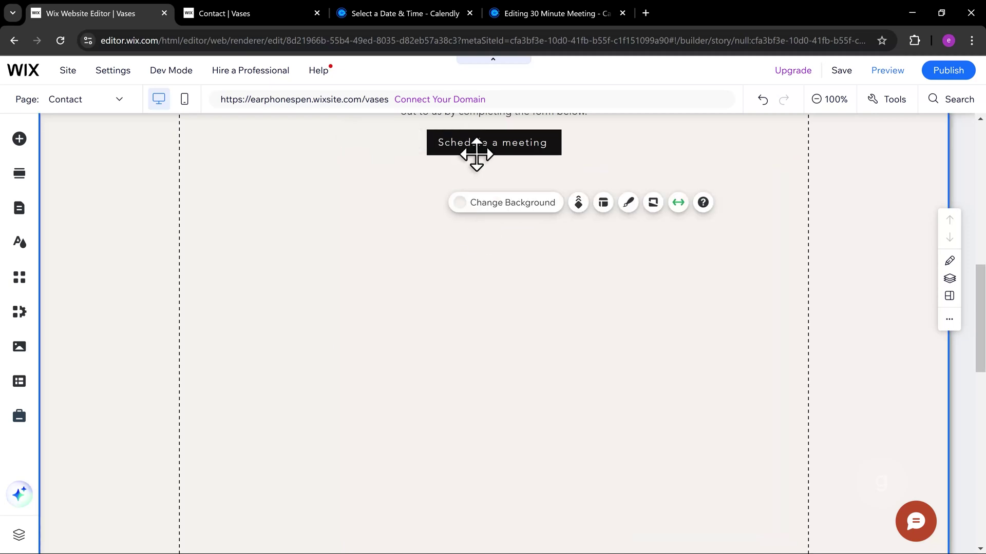
- Copy the 30 Minute Meeting's popup widget embed code with button text 'Schedule time with me'
{"action": "left_click", "coordinate": [540, 16]}
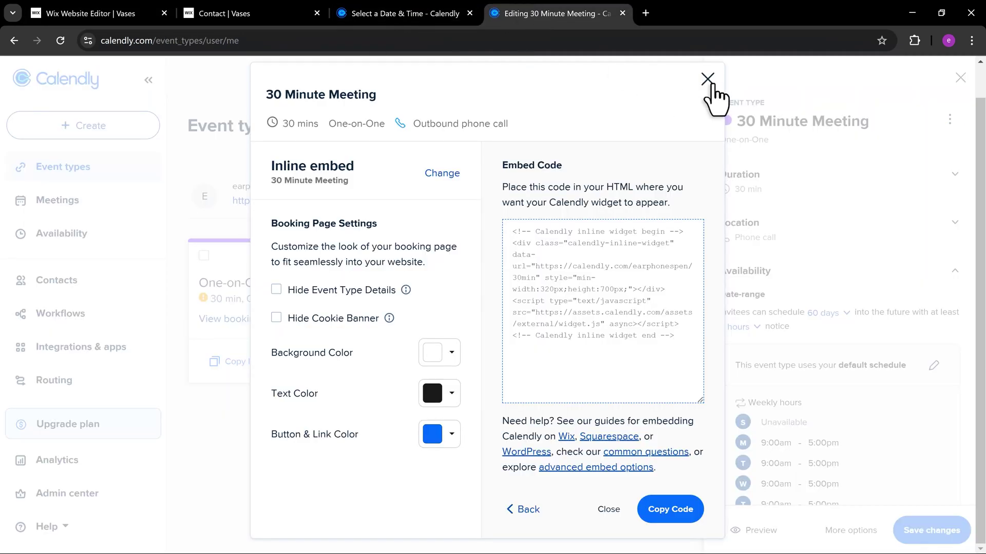
{"action": "left_click", "coordinate": [707, 80]}
{"action": "left_click", "coordinate": [645, 359]}
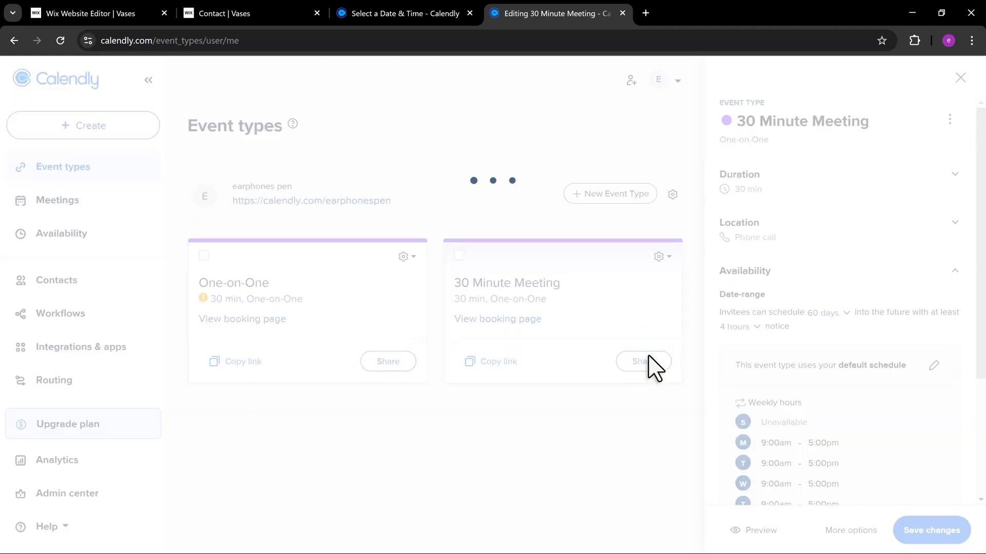
{"action": "left_click", "coordinate": [623, 203]}
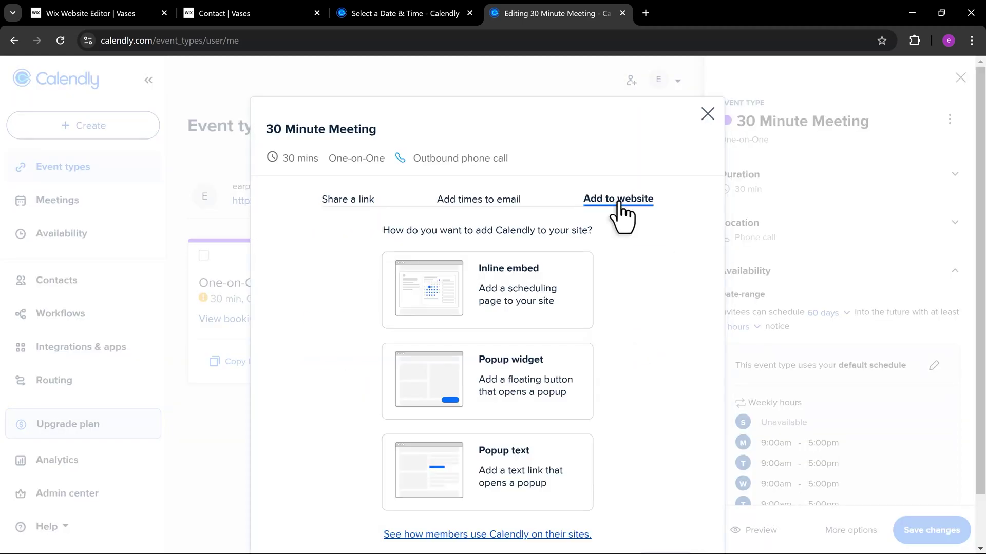
{"action": "left_click", "coordinate": [486, 332]}
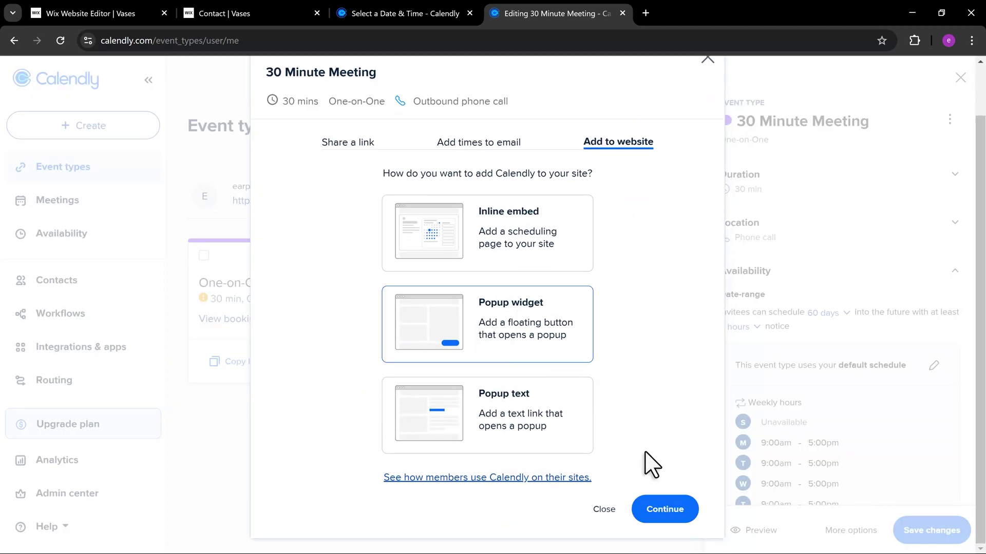
{"action": "left_click", "coordinate": [659, 508]}
{"action": "left_click", "coordinate": [602, 362]}
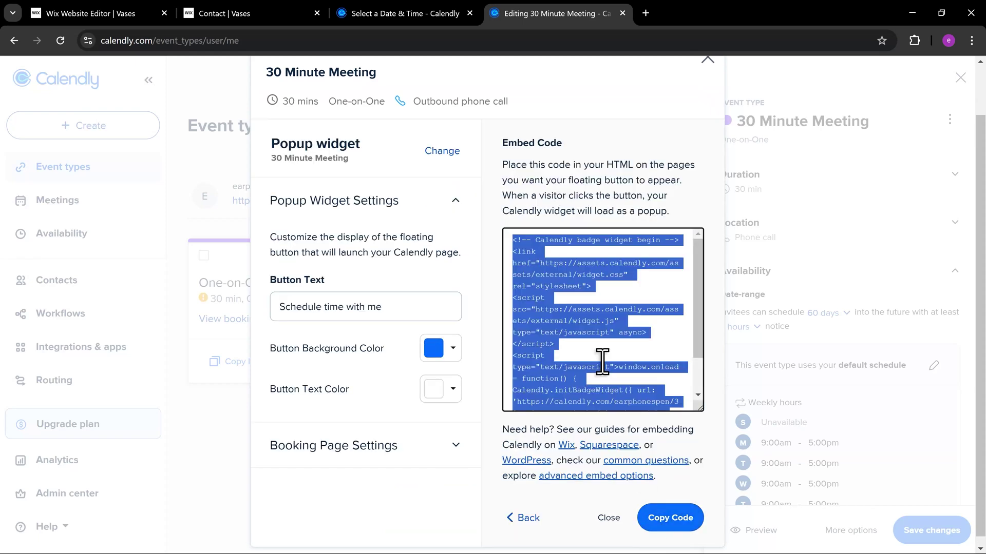
{"action": "left_click", "coordinate": [686, 520]}
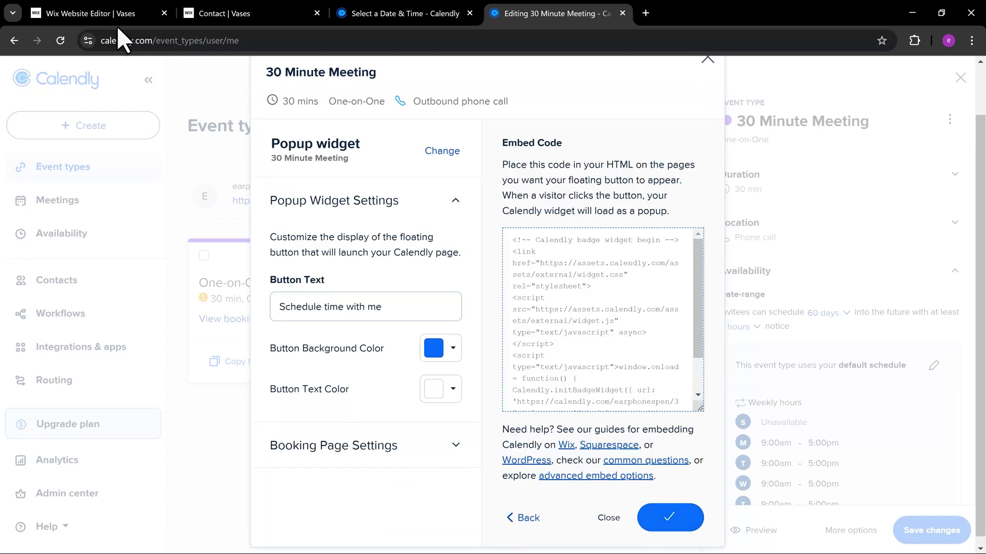
{"action": "left_click", "coordinate": [94, 5]}
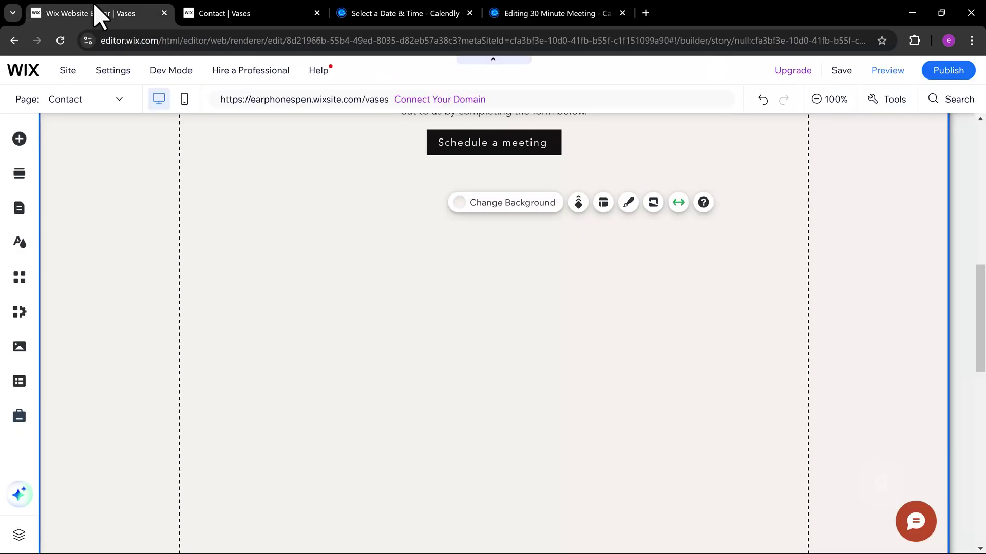
- Add an Embed HTML element to the Contact page and apply the pasted Calendly popup widget code
{"action": "left_click", "coordinate": [19, 139]}
{"action": "mouse_move", "coordinate": [75, 370]}
{"action": "left_click", "coordinate": [460, 222]}
{"action": "left_click", "coordinate": [473, 237]}
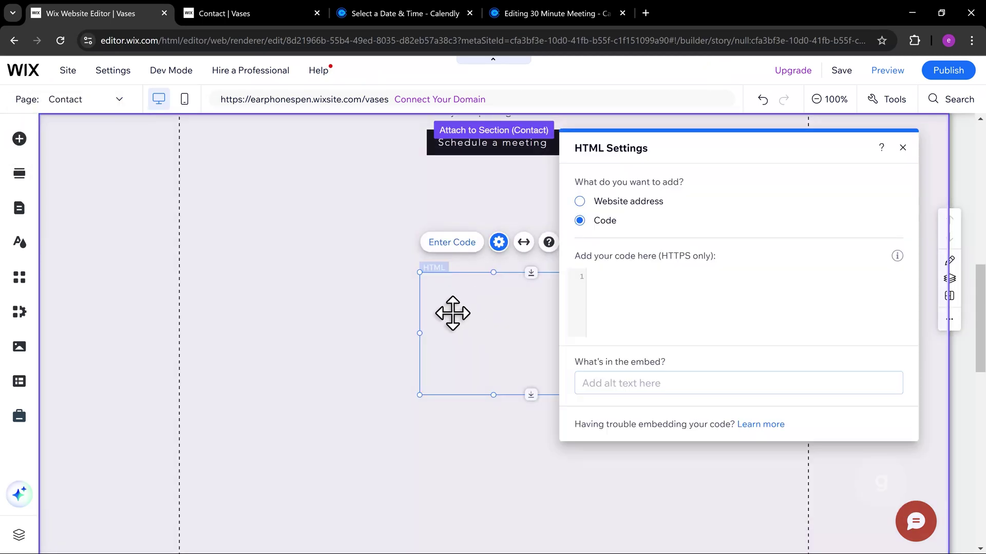
{"action": "left_click_drag", "start_coordinate": [444, 308], "coordinate": [315, 235]}
{"action": "left_click", "coordinate": [504, 345]}
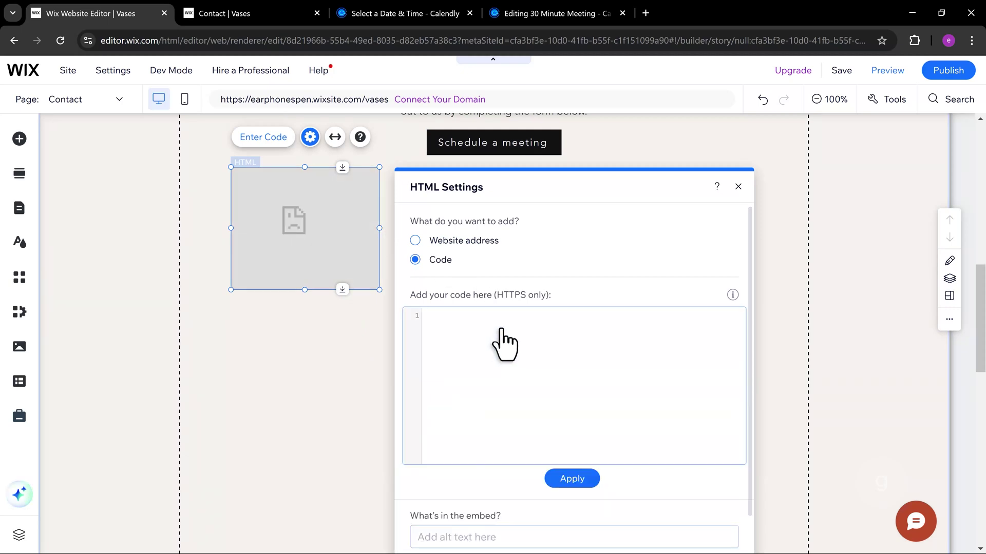
{"action": "right_click", "coordinate": [503, 345]}
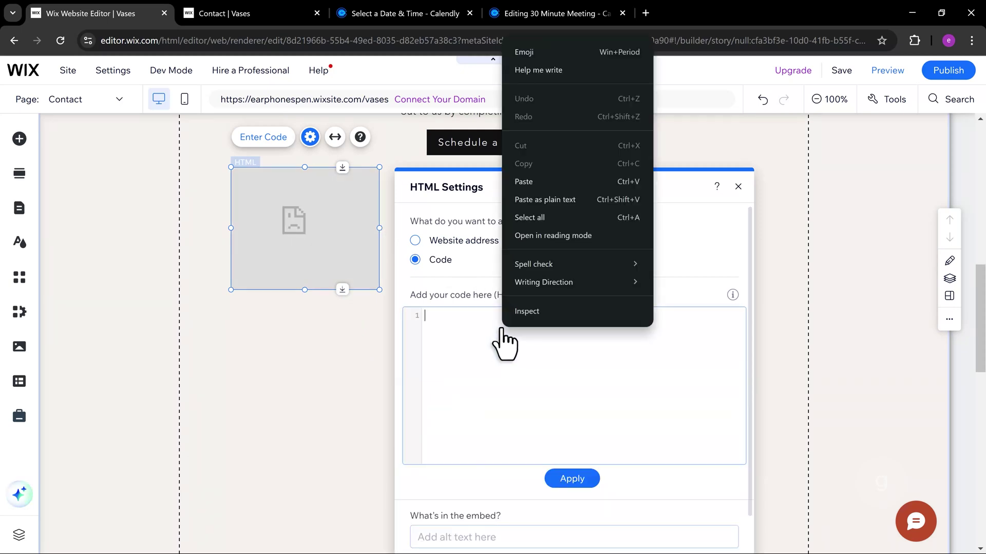
{"action": "left_click", "coordinate": [520, 184]}
{"action": "left_click", "coordinate": [579, 478]}
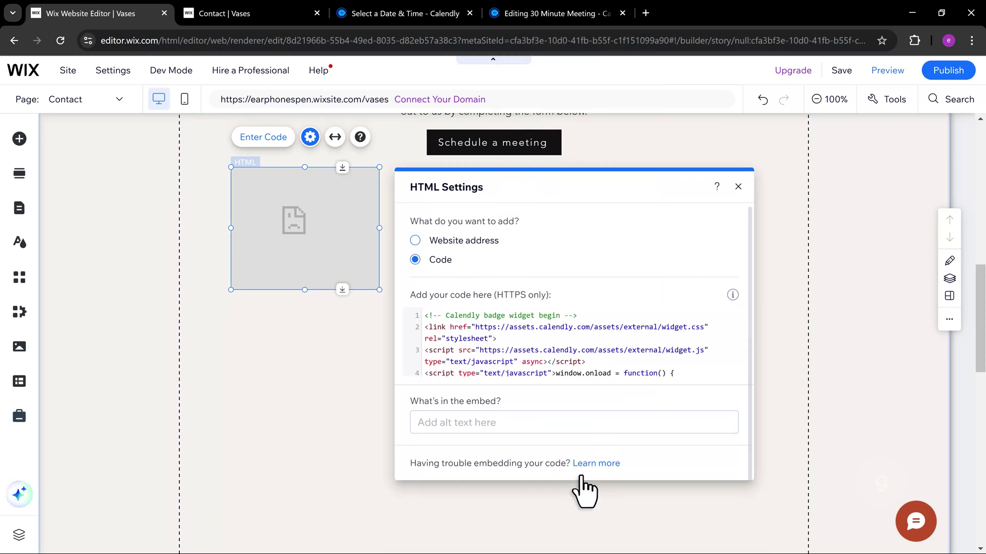
{"action": "left_click", "coordinate": [737, 186]}
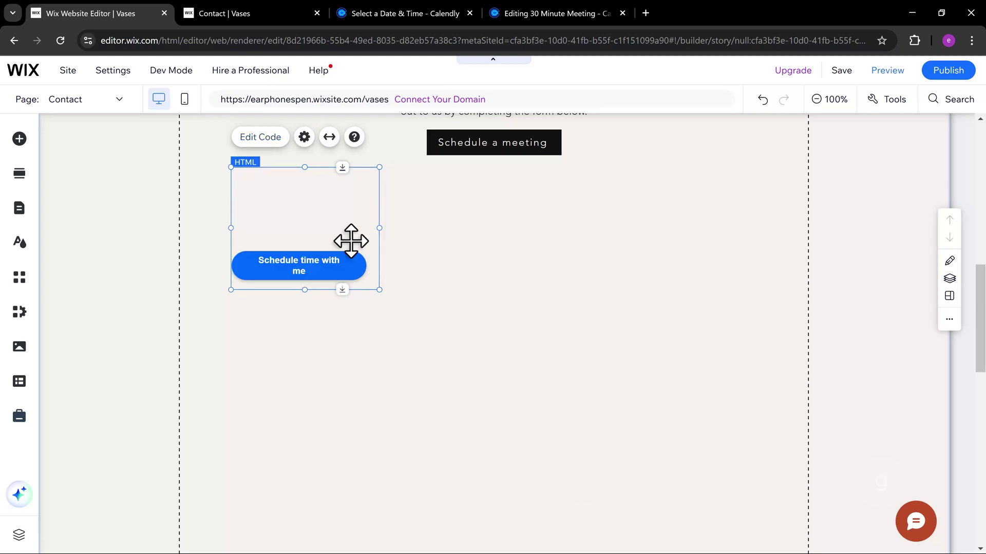
- Stretch the Calendly HTML embed to full page width and about 600 px tall
{"action": "left_click", "coordinate": [380, 226]}
{"action": "left_click", "coordinate": [344, 231]}
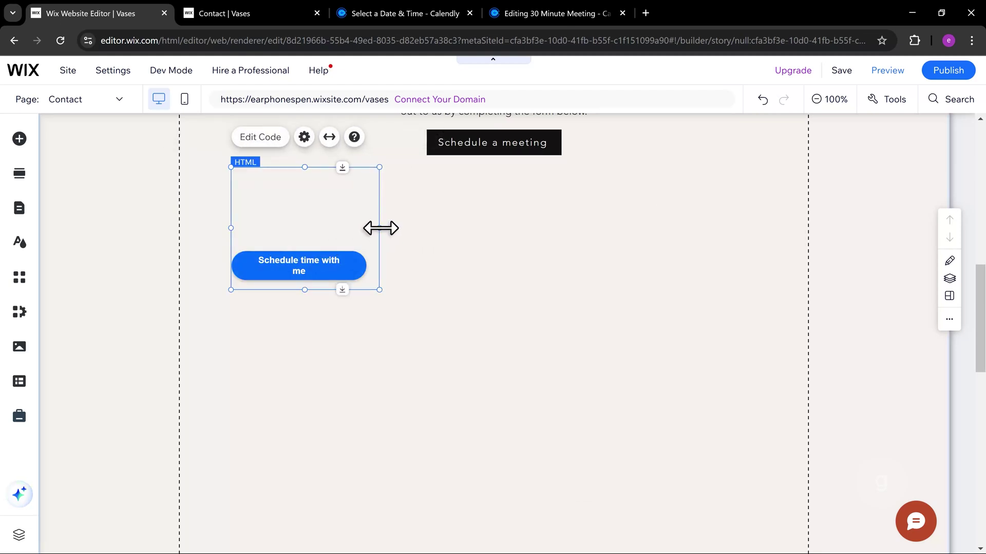
{"action": "mouse_move", "coordinate": [381, 227]}
{"action": "left_mouse_down"}
{"action": "mouse_move", "coordinate": [640, 249]}
{"action": "mouse_move", "coordinate": [908, 249]}
{"action": "mouse_move", "coordinate": [961, 259]}
{"action": "mouse_move", "coordinate": [926, 236]}
{"action": "mouse_move", "coordinate": [938, 225]}
{"action": "left_mouse_up"}
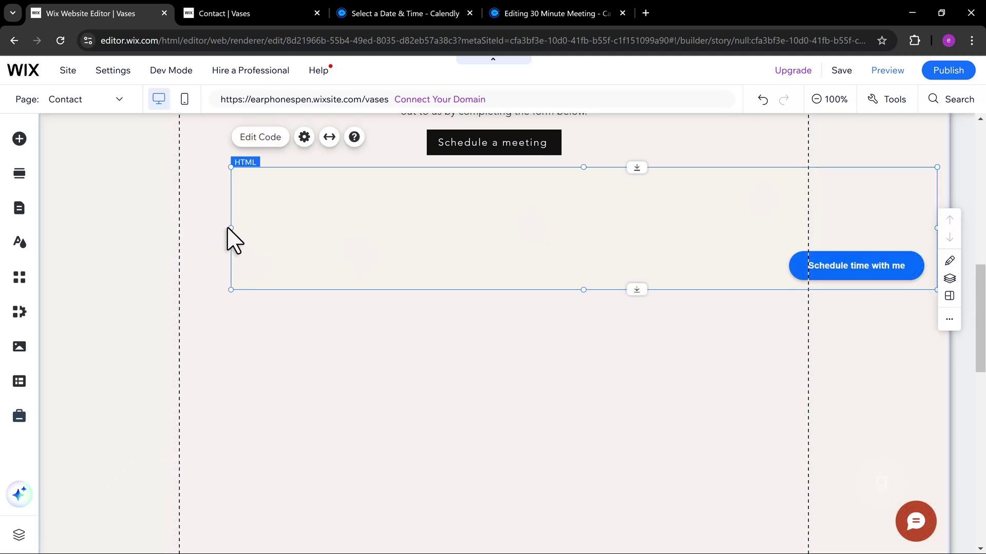
{"action": "mouse_move", "coordinate": [231, 227]}
{"action": "left_mouse_down"}
{"action": "mouse_move", "coordinate": [10, 237]}
{"action": "mouse_move", "coordinate": [70, 231]}
{"action": "left_mouse_up"}
{"action": "left_click_drag", "start_coordinate": [493, 302], "coordinate": [513, 550]}
{"action": "scroll", "coordinate": [554, 368], "scroll_direction": "down", "scroll_amount": 1}
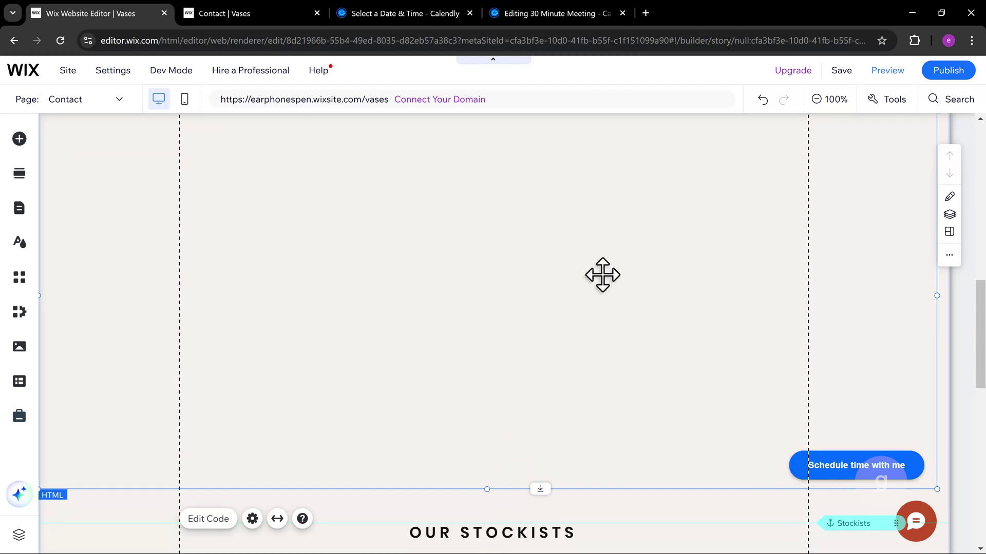
- Open the HTML code settings of the Calendly embed box
{"action": "left_click", "coordinate": [479, 318]}
{"action": "left_click", "coordinate": [489, 289]}
{"action": "key", "text": "ctrl+v"}
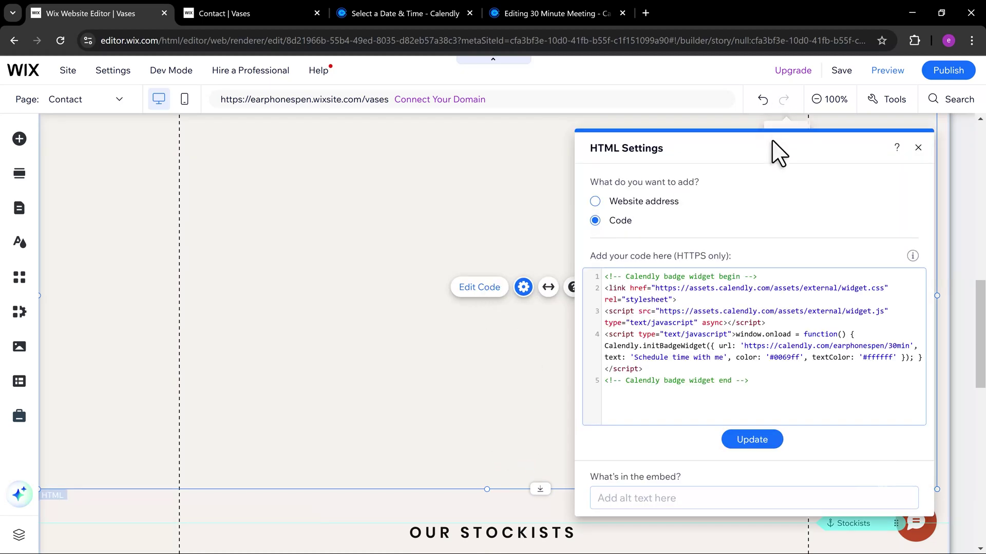
{"action": "left_click_drag", "start_coordinate": [768, 141], "coordinate": [460, 211]}
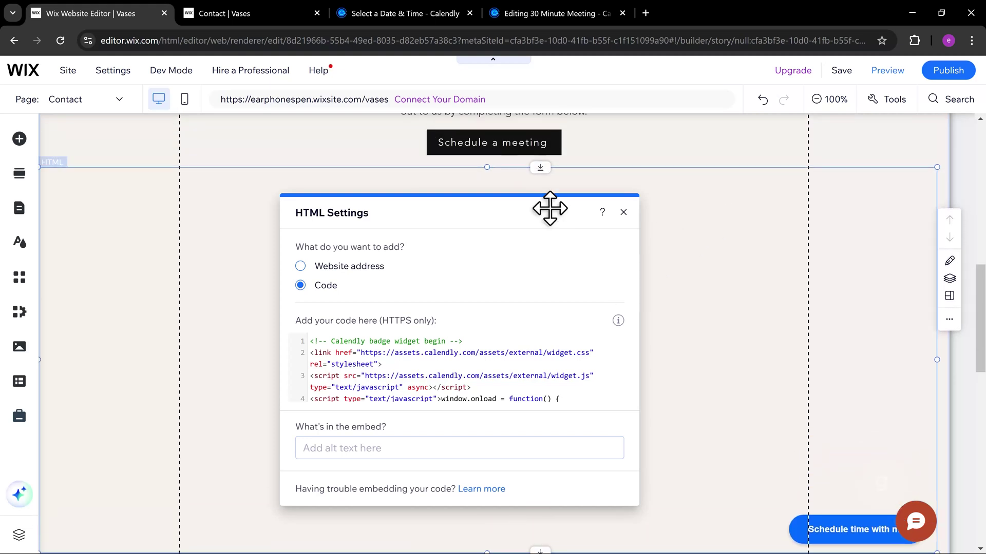
{"action": "left_click_drag", "start_coordinate": [549, 209], "coordinate": [635, 231]}
{"action": "scroll", "coordinate": [607, 400], "scroll_direction": "down", "scroll_amount": 2}
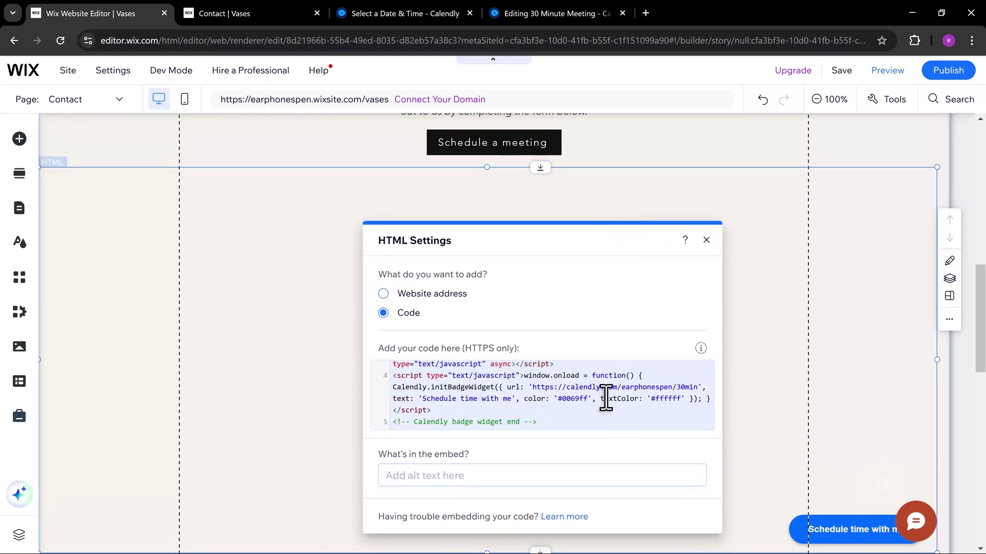
- Add a <style> rule for .calendly-badge-widget with left: 50% and margin-left: -100px !important
{"action": "left_click", "coordinate": [565, 424]}
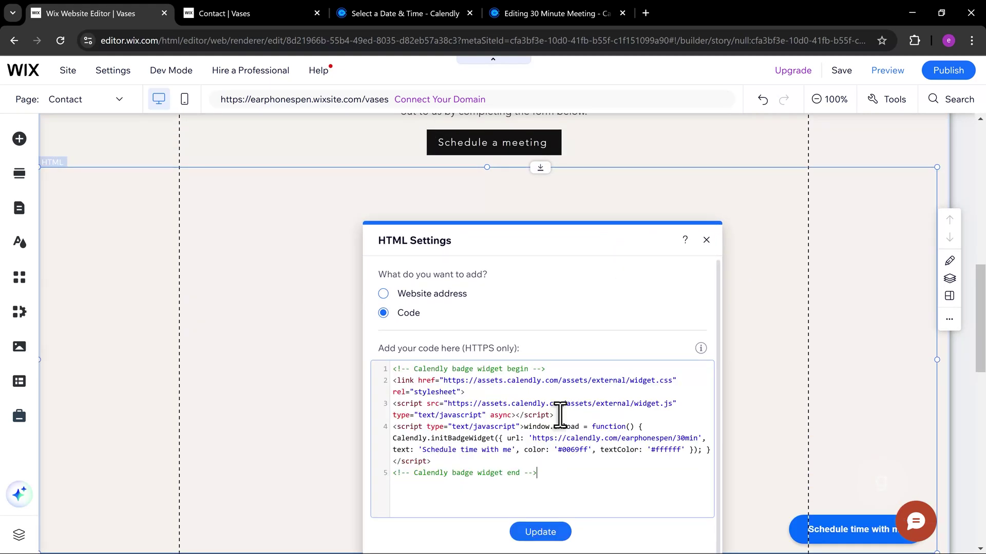
{"action": "type", "text": "<style>"}
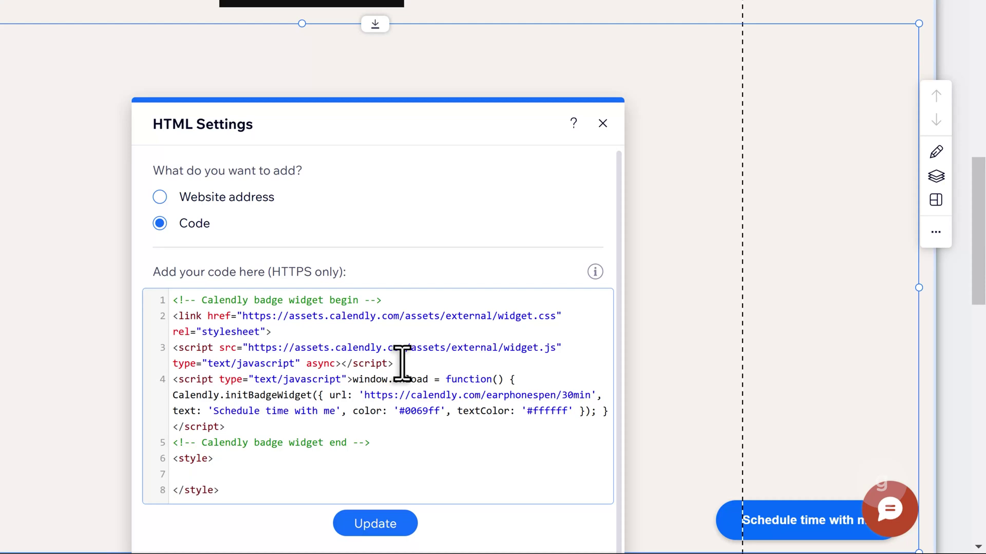
{"action": "scroll", "coordinate": [304, 340], "scroll_direction": "down", "scroll_amount": 1}
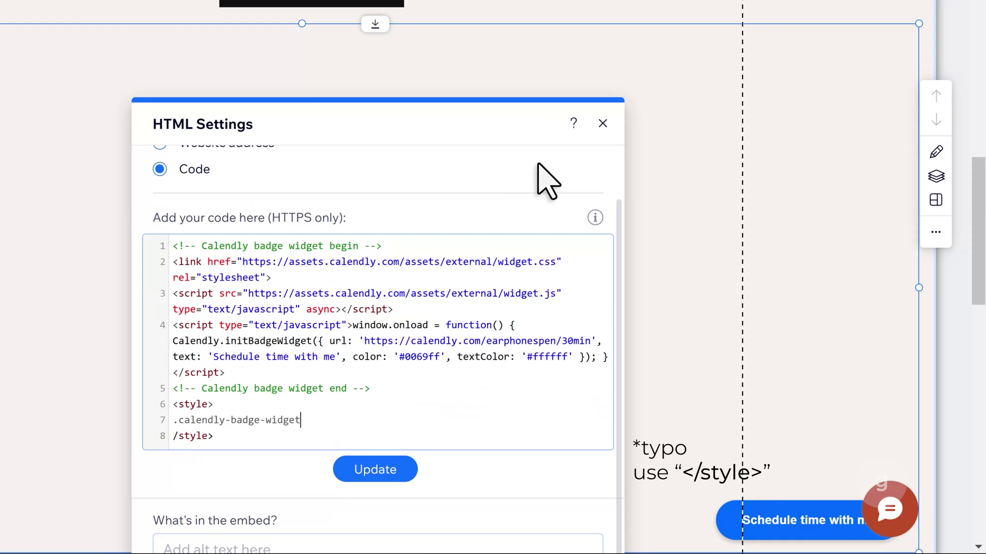
{"action": "key", "text": "Return"}
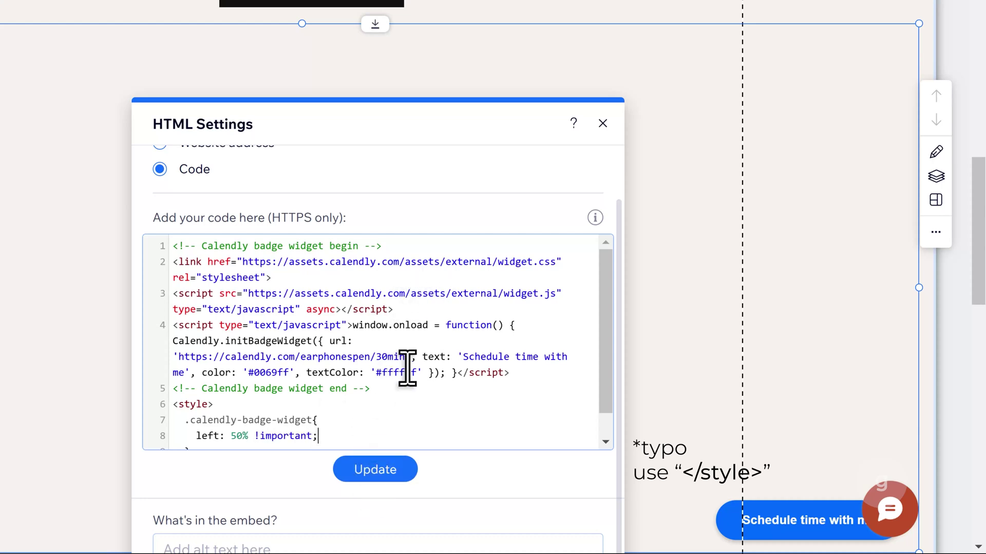
{"action": "type", "text": ";"}
{"action": "key", "text": "Return"}
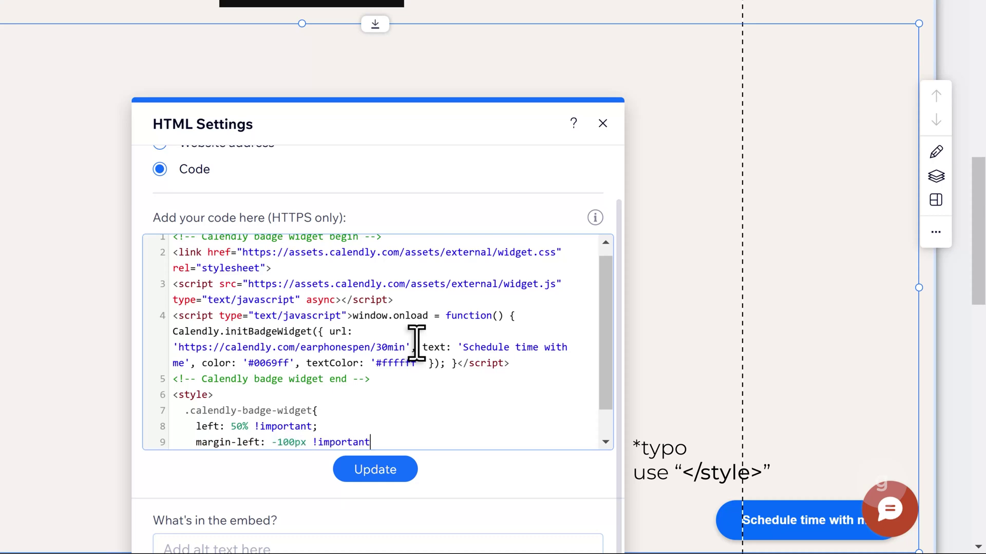
{"action": "left_click", "coordinate": [375, 470]}
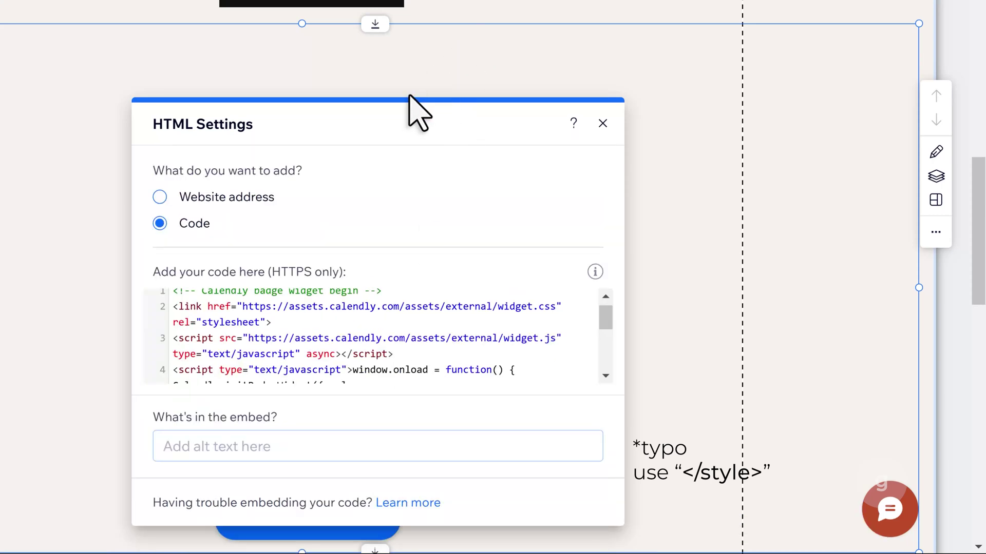
- Add top: 0 !important to the badge rule and apply the updated code
{"action": "left_click_drag", "start_coordinate": [396, 106], "coordinate": [358, 90]}
{"action": "left_click", "coordinate": [354, 334]}
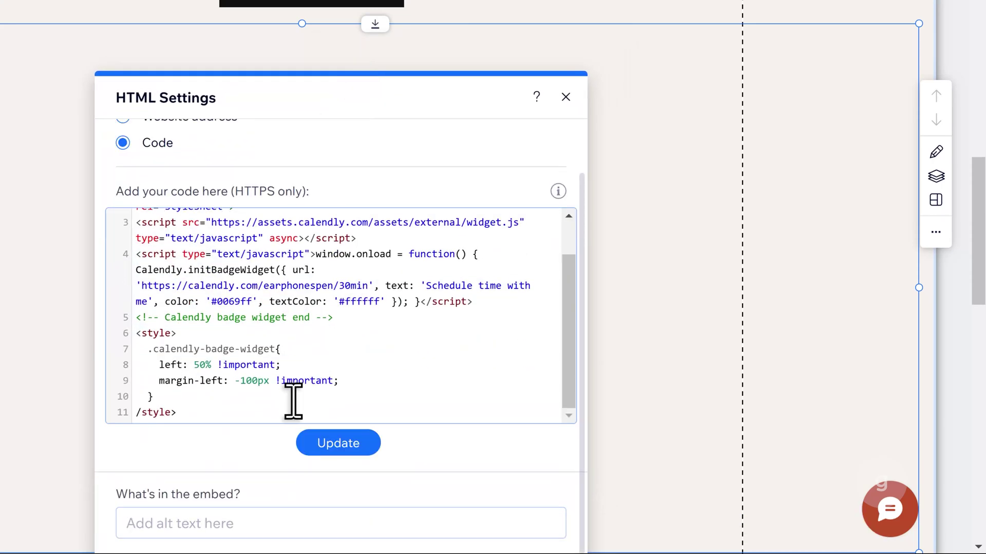
{"action": "key", "text": "Return"}
{"action": "type", "text": "top: 0 !important;"}
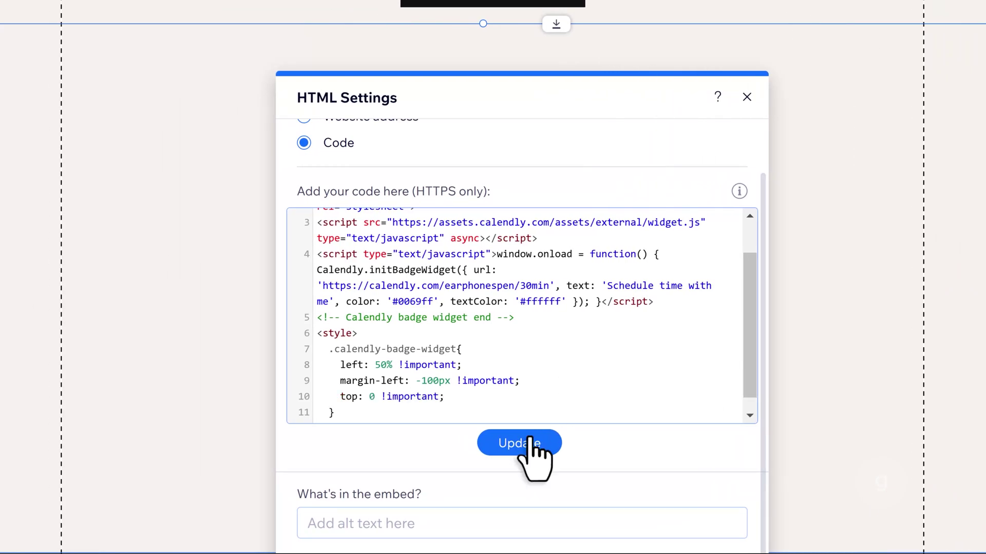
{"action": "left_click", "coordinate": [527, 443]}
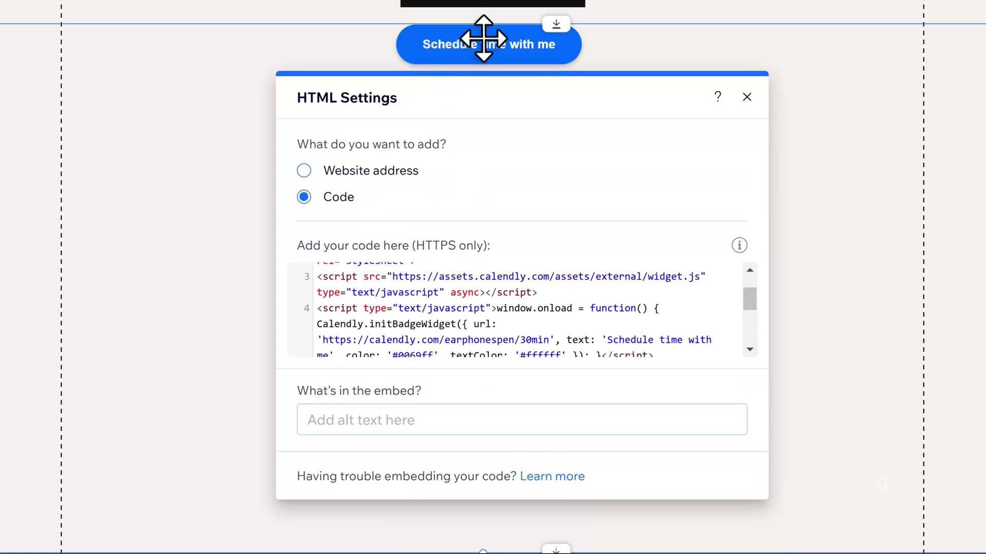
{"action": "left_click", "coordinate": [747, 97]}
{"action": "mouse_move", "coordinate": [834, 69]}
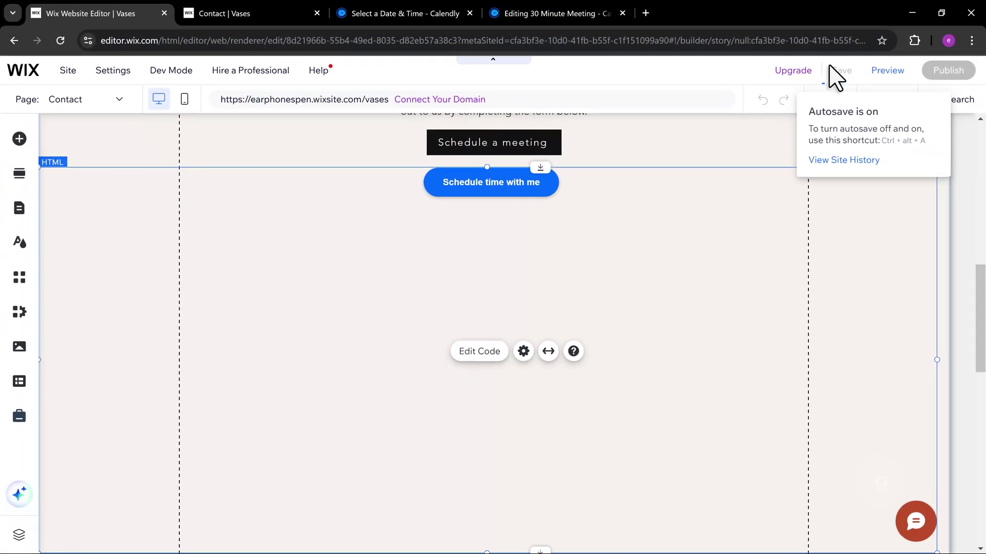
- Save the site and publish it immediately
{"action": "left_click", "coordinate": [834, 72]}
{"action": "left_click", "coordinate": [590, 420]}
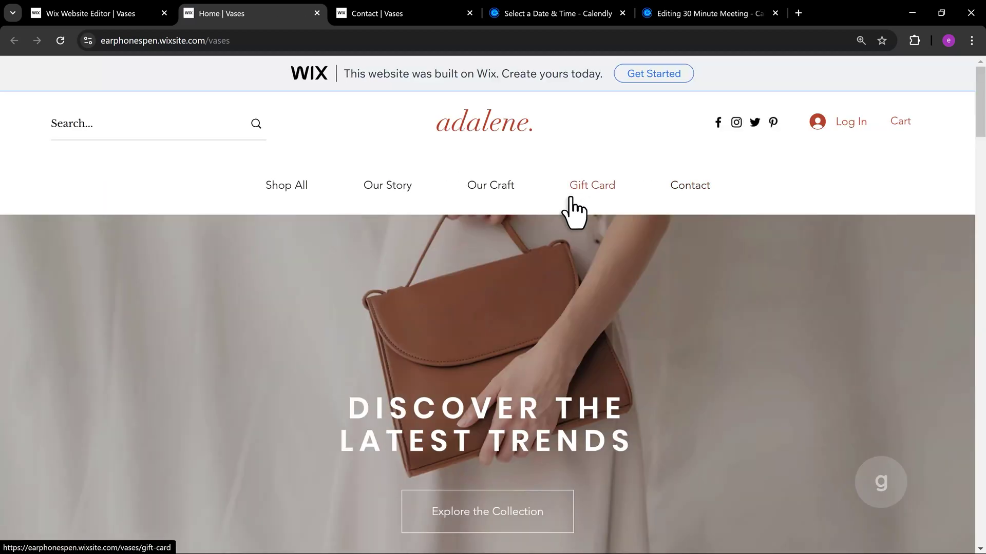
- On the live Contact page, confirm 'Schedule time with me' opens the Calendly booking popup, then close it
{"action": "left_click", "coordinate": [678, 202]}
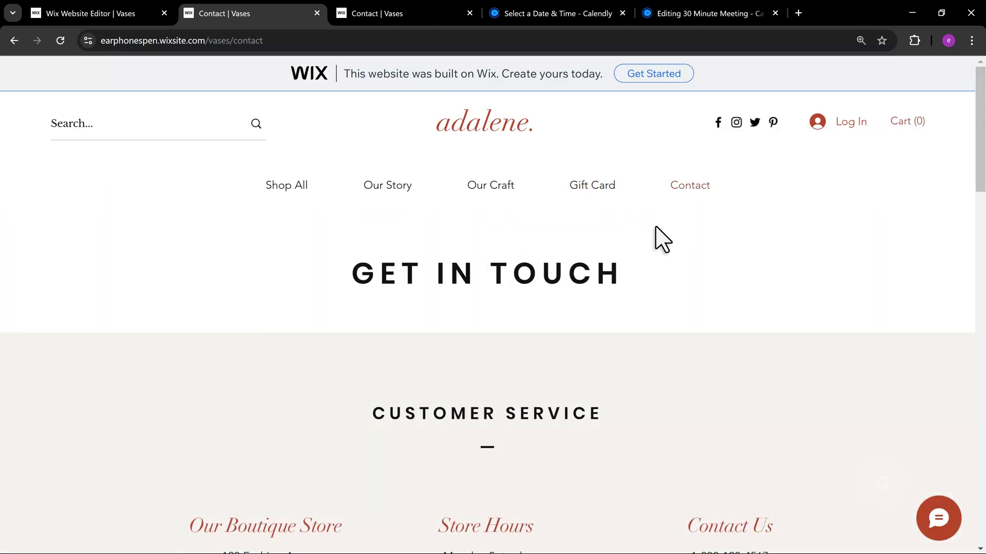
{"action": "scroll", "coordinate": [654, 233], "scroll_direction": "down", "scroll_amount": 10}
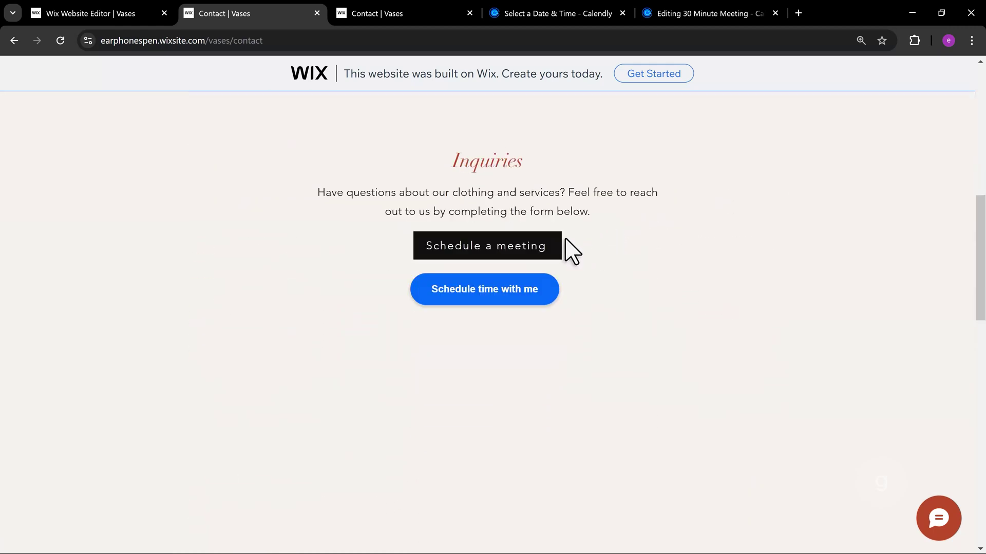
{"action": "left_click", "coordinate": [478, 303]}
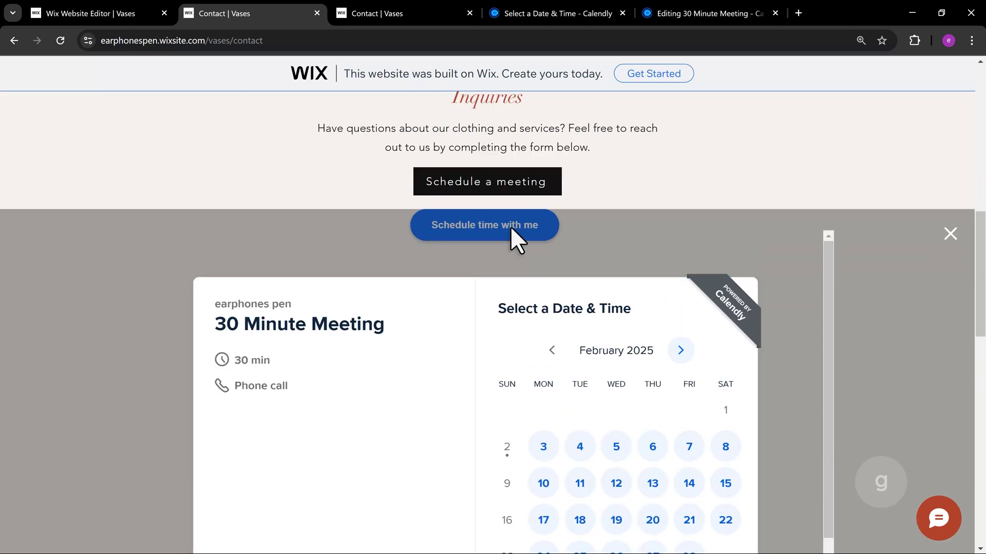
{"action": "left_click", "coordinate": [511, 227]}
- Back in the editor, dismiss the publish message and move the Calendly HTML element to the strip's top
{"action": "left_click", "coordinate": [116, 11]}
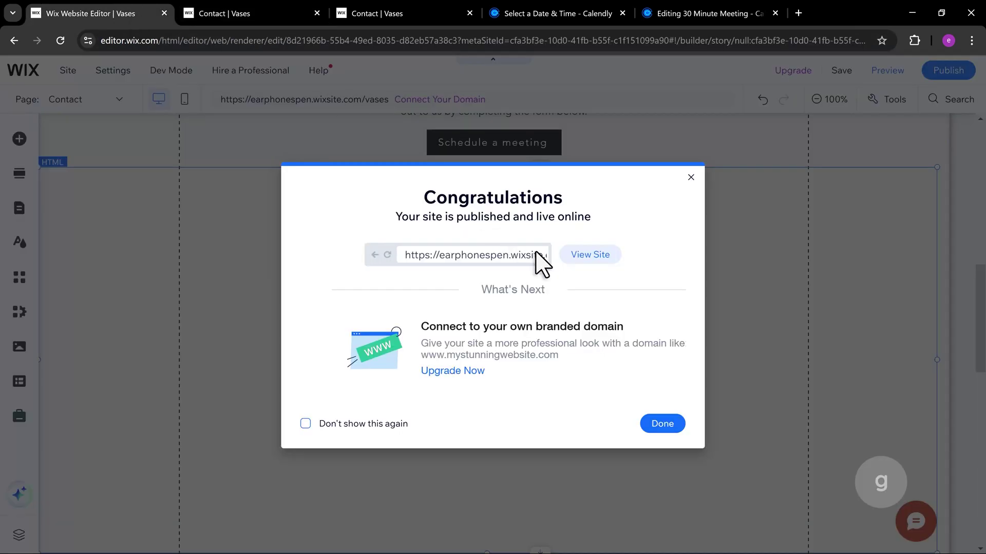
{"action": "left_click", "coordinate": [690, 178]}
{"action": "scroll", "coordinate": [390, 318], "scroll_direction": "up", "scroll_amount": 1}
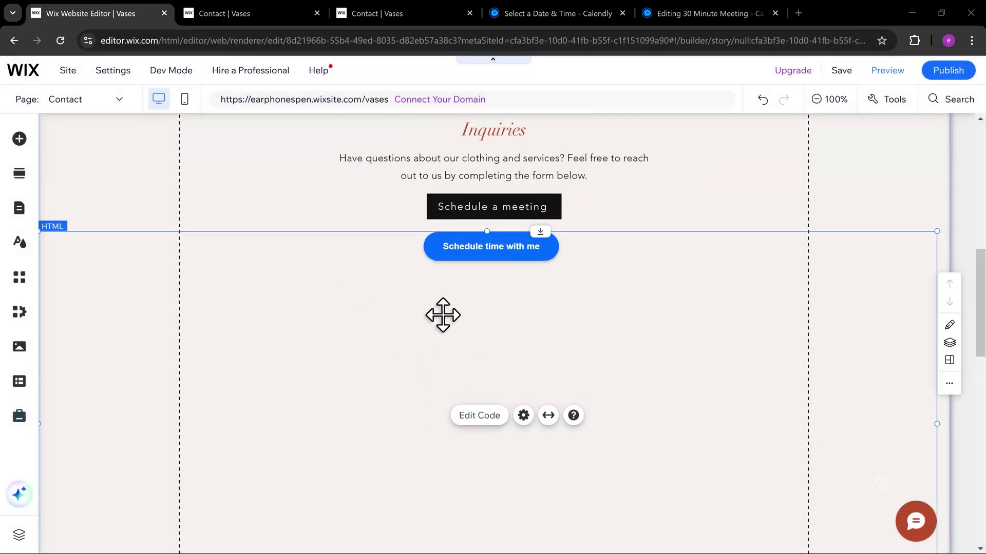
{"action": "scroll", "coordinate": [443, 315], "scroll_direction": "up", "scroll_amount": 3}
{"action": "left_click_drag", "start_coordinate": [485, 359], "coordinate": [493, 110]}
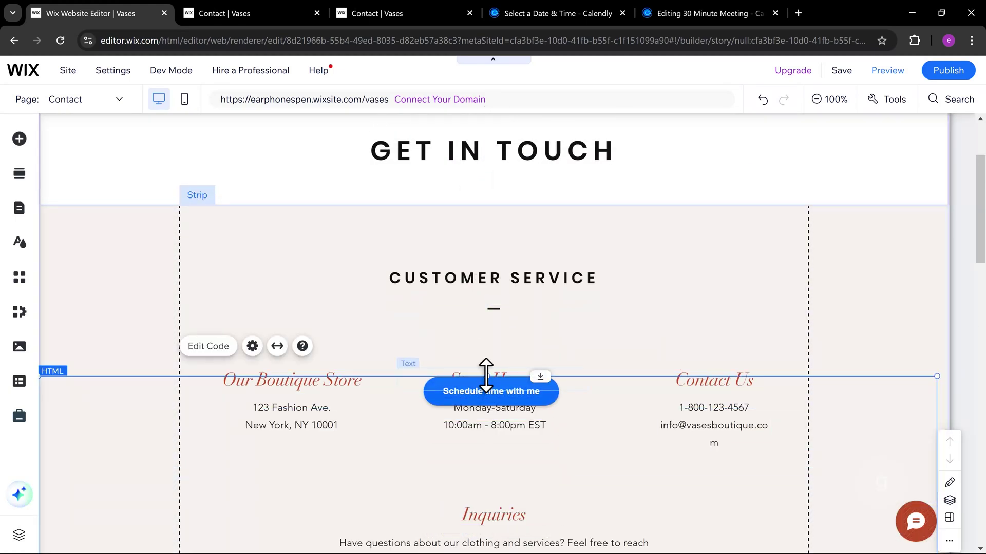
{"action": "left_click_drag", "start_coordinate": [487, 376], "coordinate": [510, 206]}
- Stretch the Calendly embed's bottom edge slightly lower, to about 1399 × 1297
{"action": "scroll", "coordinate": [529, 313], "scroll_direction": "down", "scroll_amount": 10}
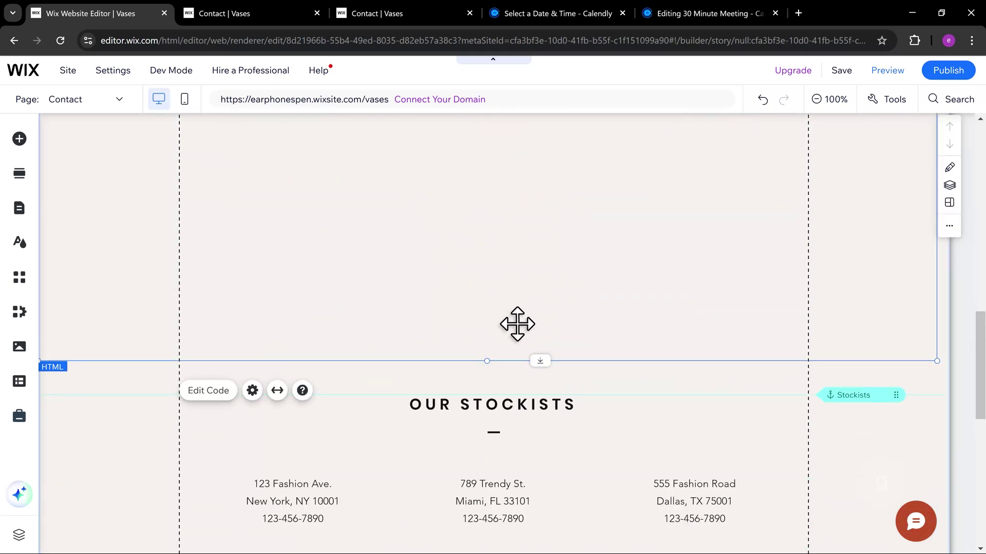
{"action": "left_click_drag", "start_coordinate": [484, 378], "coordinate": [480, 396]}
{"action": "scroll", "coordinate": [471, 341], "scroll_direction": "up", "scroll_amount": 6}
{"action": "scroll", "coordinate": [471, 340], "scroll_direction": "up", "scroll_amount": 4}
{"action": "scroll", "coordinate": [464, 380], "scroll_direction": "down", "scroll_amount": 3}
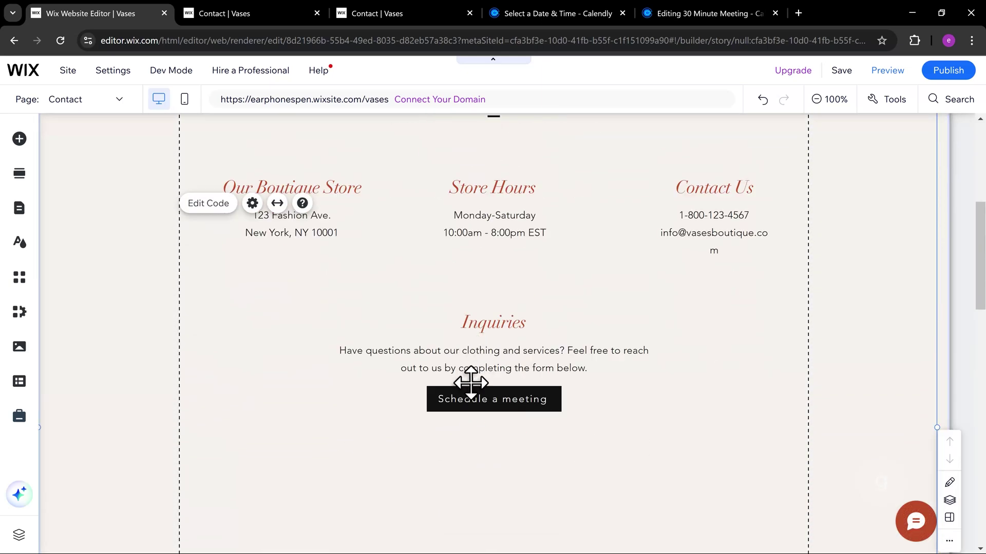
- Change the Calendly embed's top offset from 0 to 50%, then save and republish the site
{"action": "left_click", "coordinate": [437, 413]}
{"action": "scroll", "coordinate": [528, 286], "scroll_direction": "down", "scroll_amount": 2}
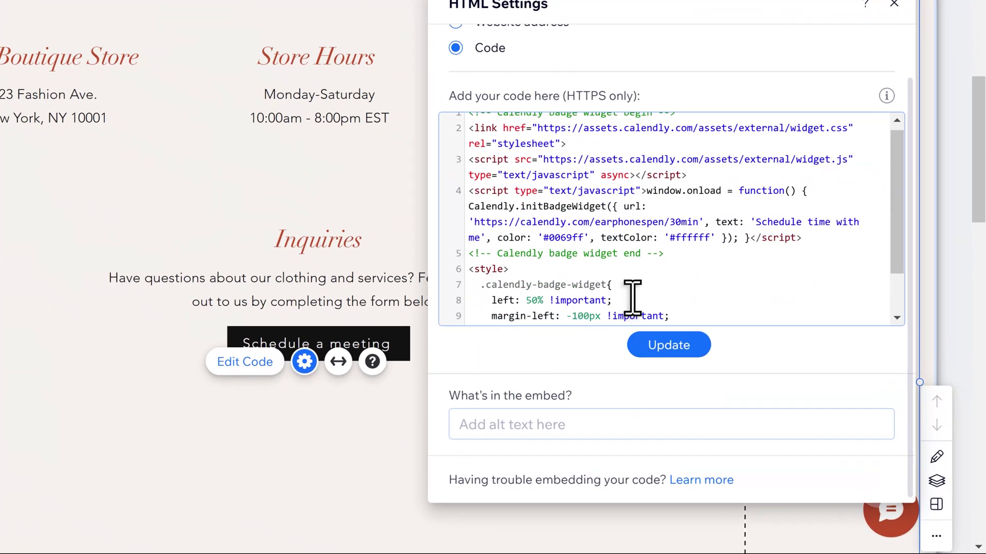
{"action": "left_click_drag", "start_coordinate": [514, 245], "coordinate": [534, 245]}
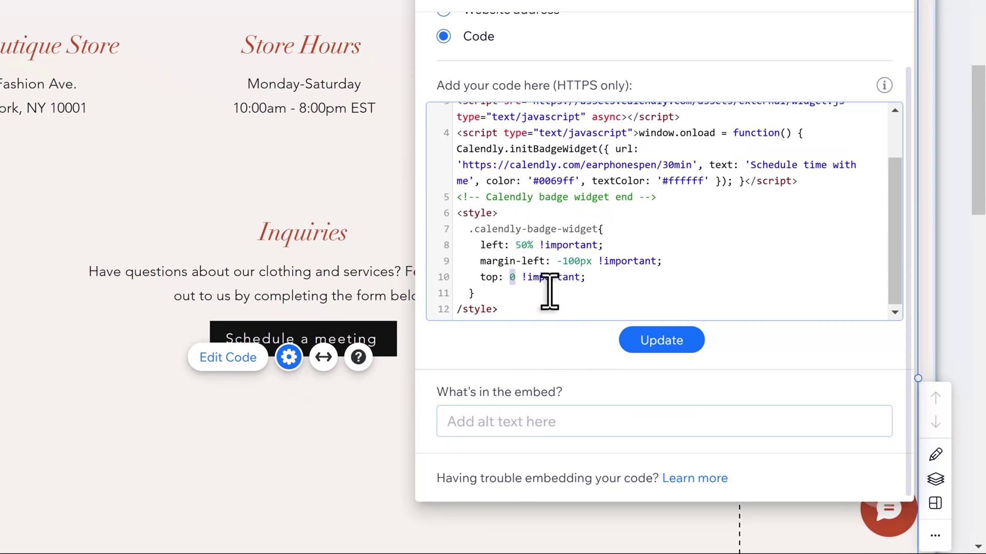
{"action": "type", "text": "50%"}
{"action": "left_click", "coordinate": [660, 341]}
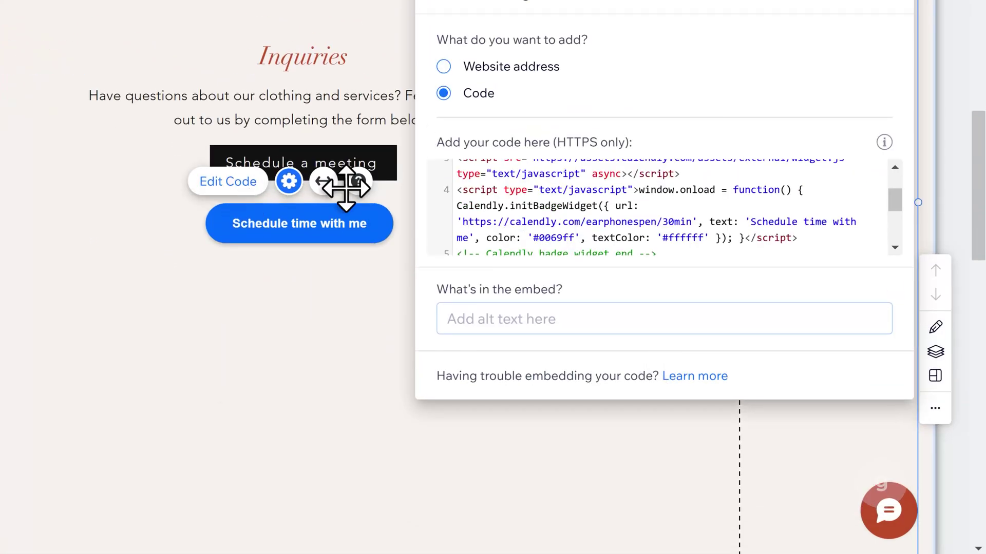
{"action": "left_click", "coordinate": [895, 92]}
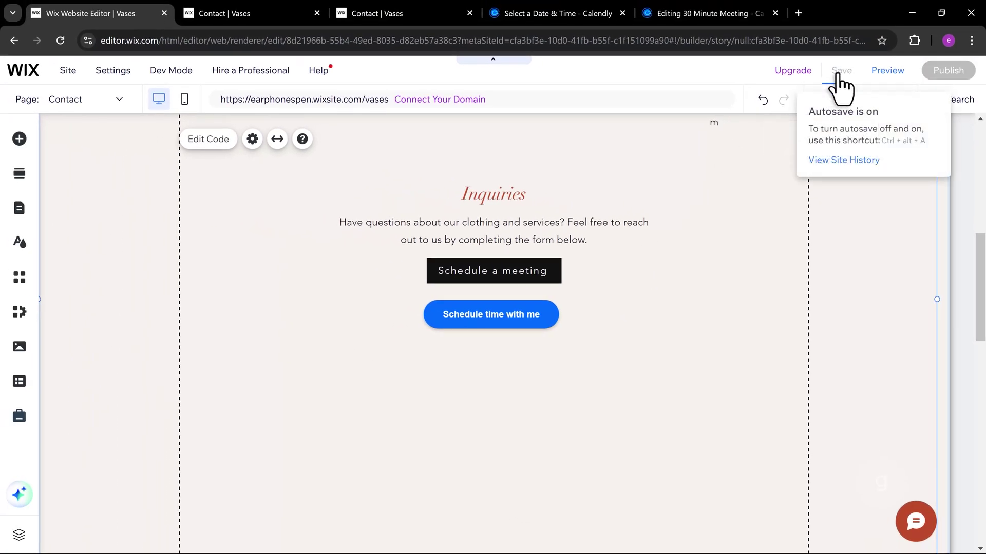
{"action": "left_click", "coordinate": [837, 73]}
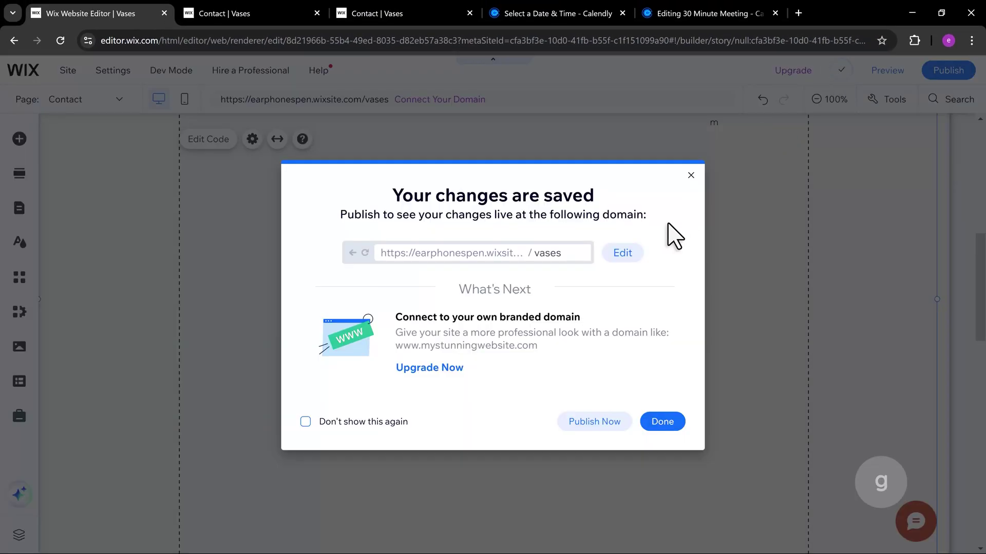
{"action": "left_click", "coordinate": [574, 427]}
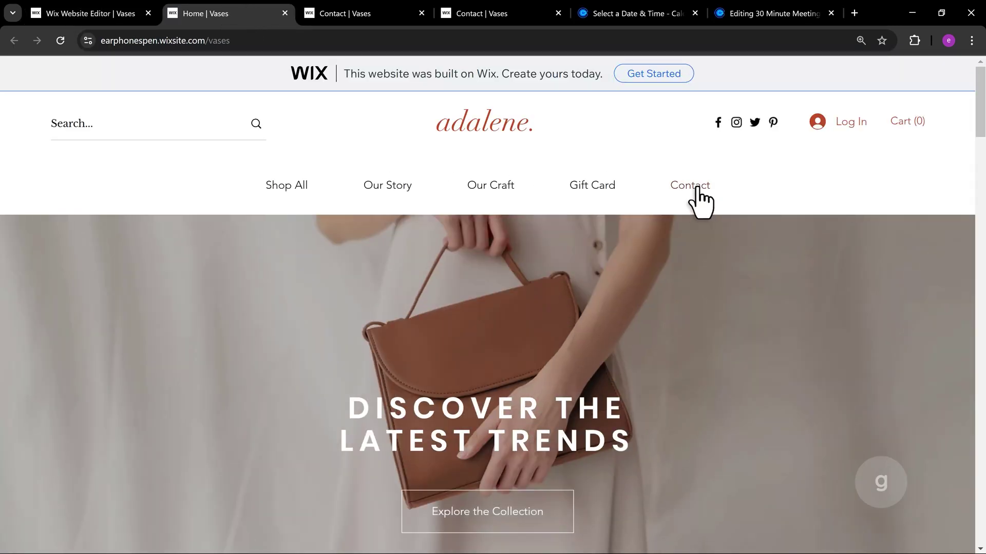
- On the live Contact page, scroll to Inquiries and launch the Calendly popup from 'Schedule time with me'
{"action": "left_click", "coordinate": [691, 194]}
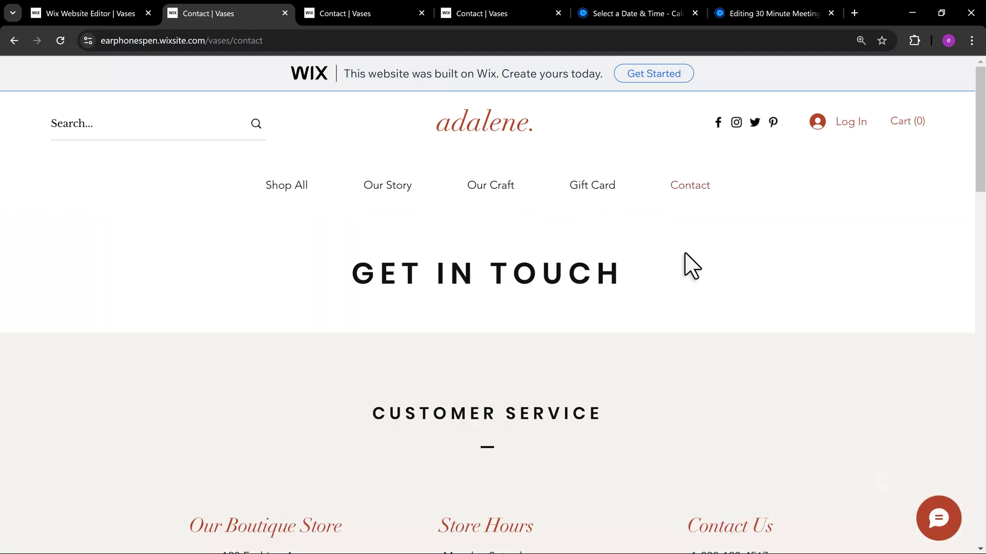
{"action": "scroll", "coordinate": [691, 264], "scroll_direction": "down", "scroll_amount": 8}
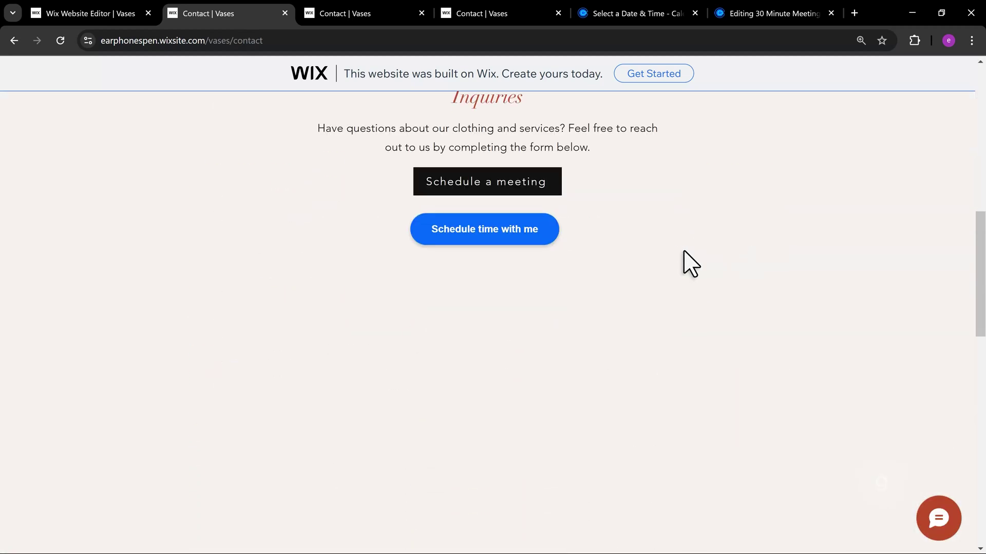
{"action": "scroll", "coordinate": [673, 278], "scroll_direction": "down", "scroll_amount": 1}
{"action": "left_click", "coordinate": [520, 301]}
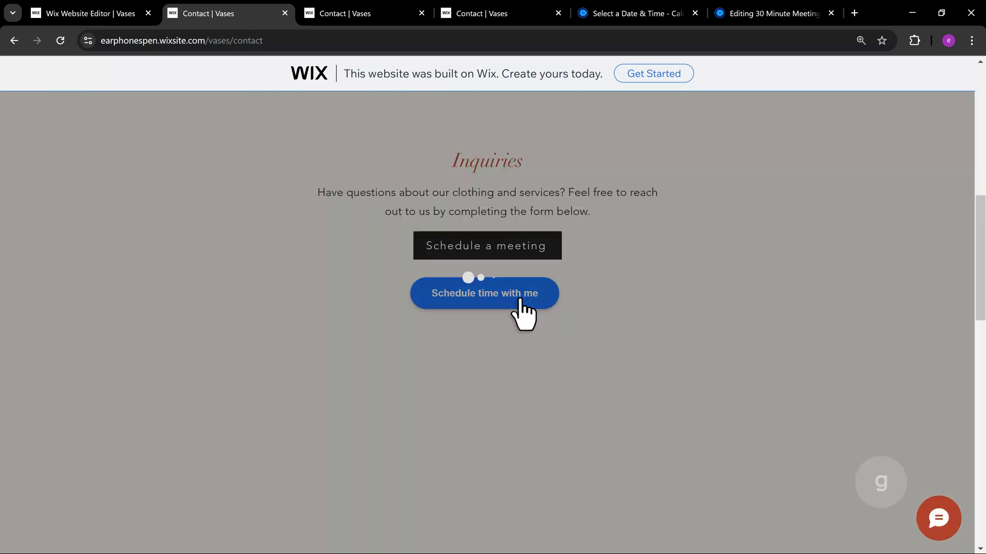